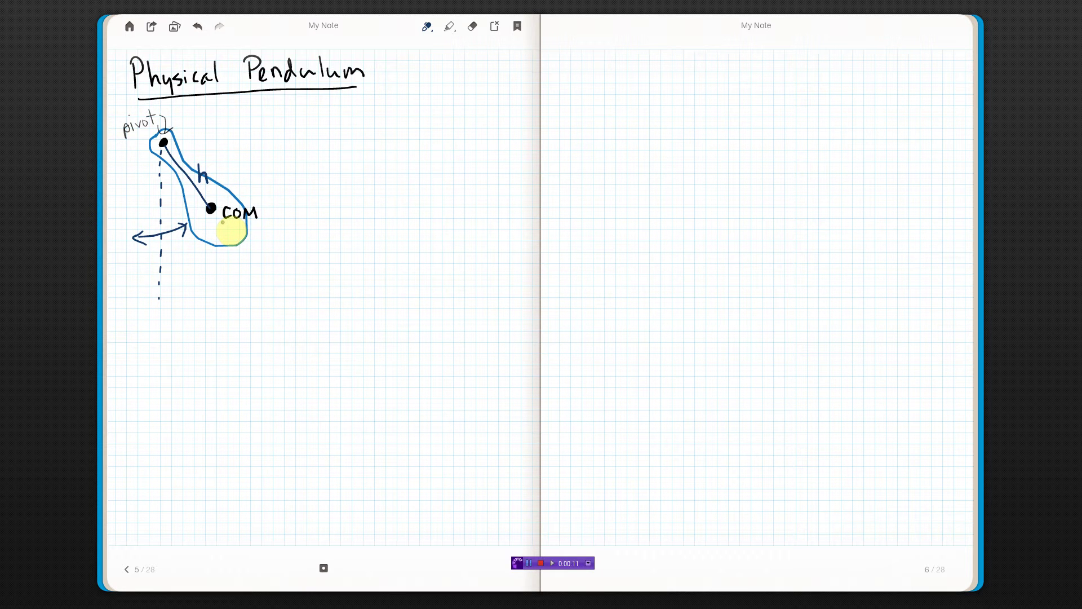
# Flip between the Simple Pendulum pages and the Physical Pendulum pages twice.
pyautogui.click(127, 570)
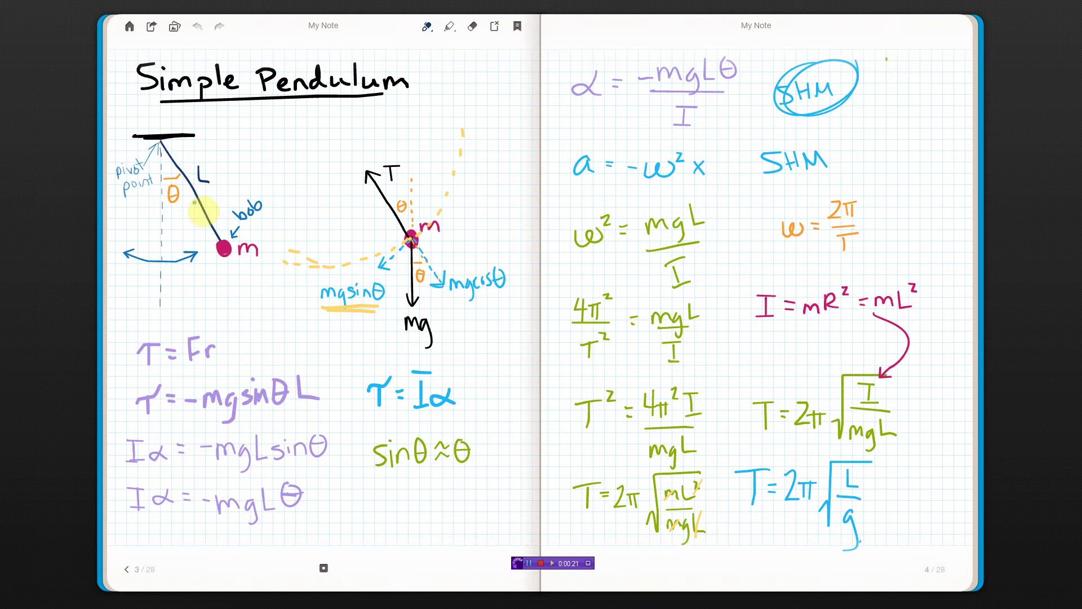
pyautogui.moveTo(948, 593)
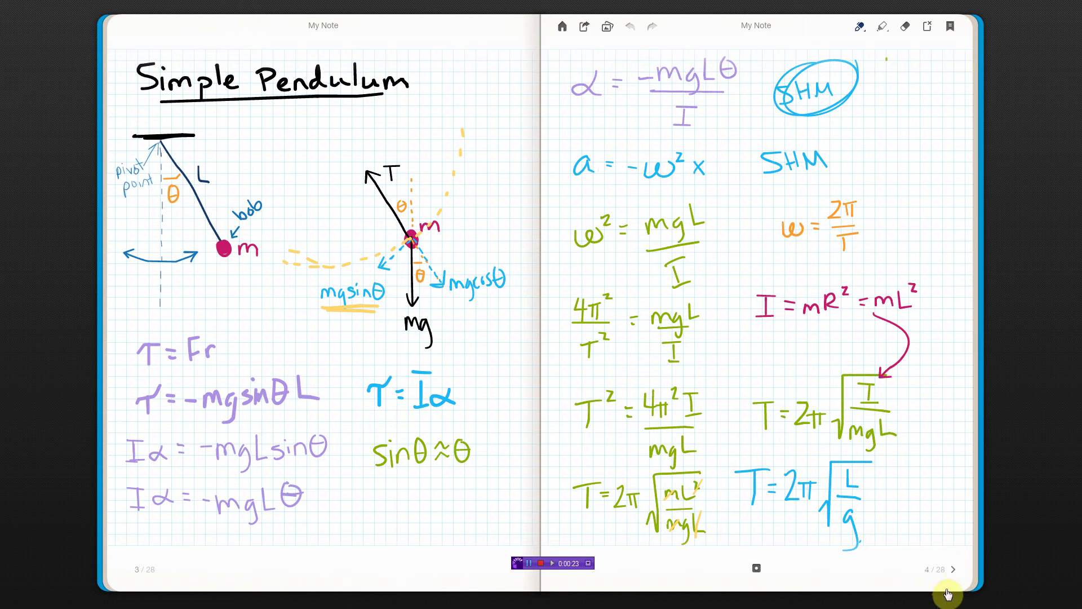
pyautogui.click(954, 570)
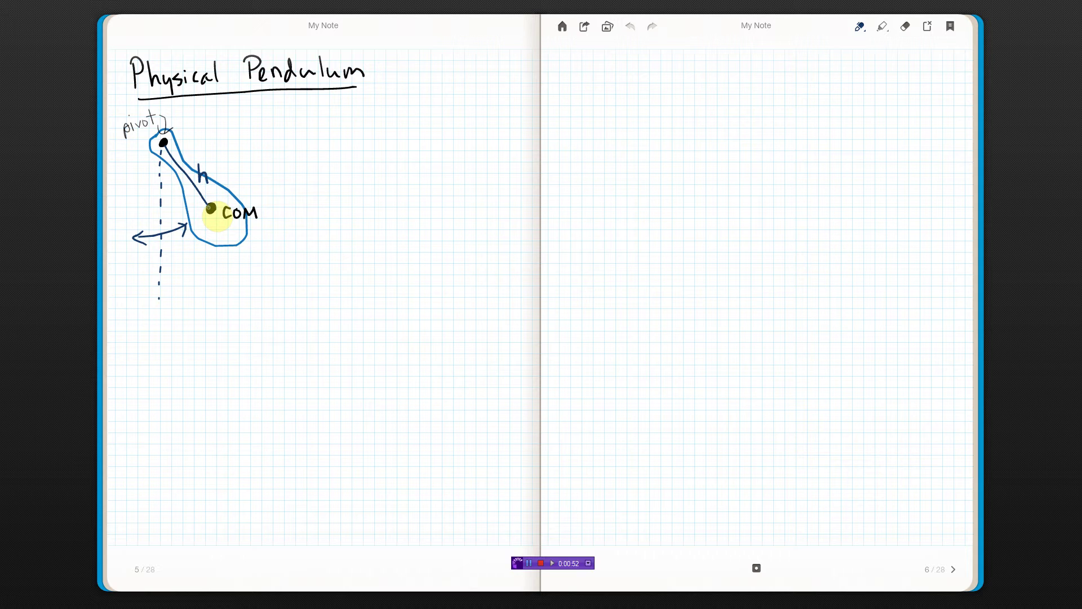
pyautogui.moveTo(126, 578)
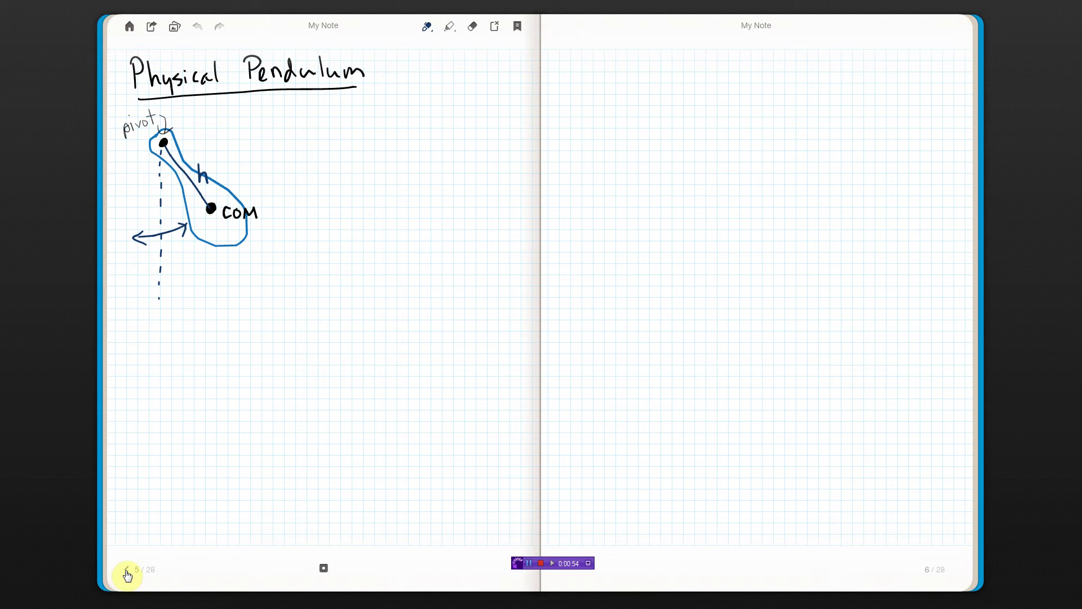
pyautogui.click(125, 570)
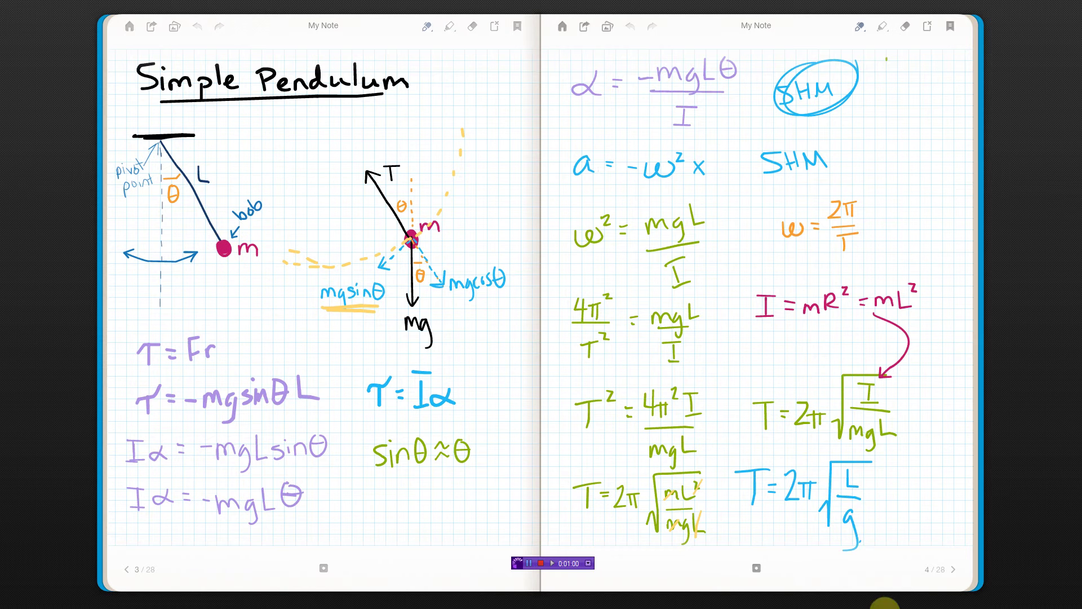
pyautogui.click(953, 569)
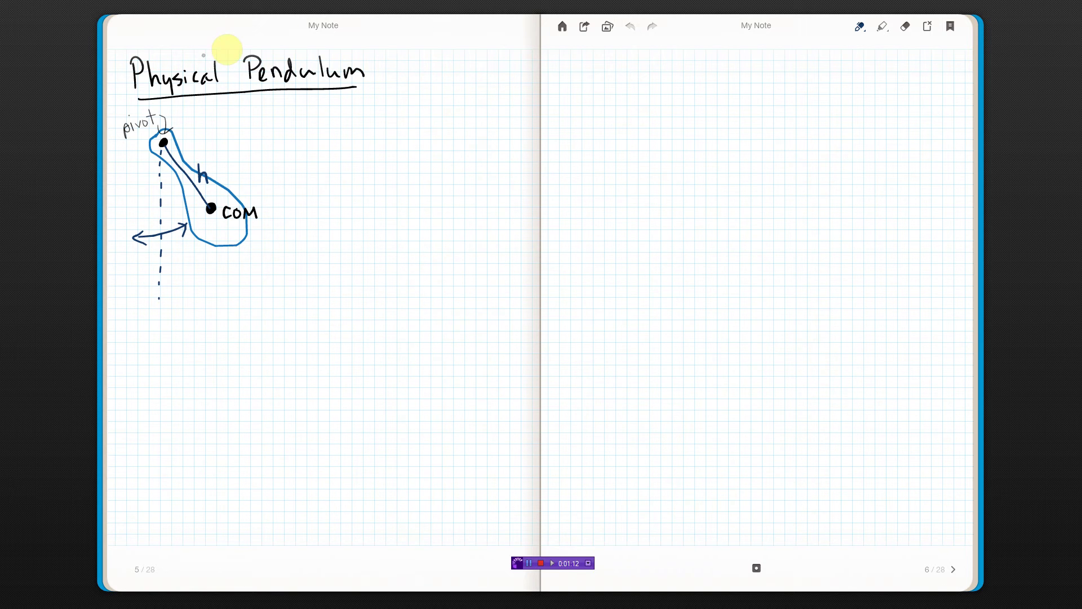
# Set the pen ink to yellow-green, then flip back once more and return to pages 5/6.
pyautogui.moveTo(285, 34)
pyautogui.click(428, 26)
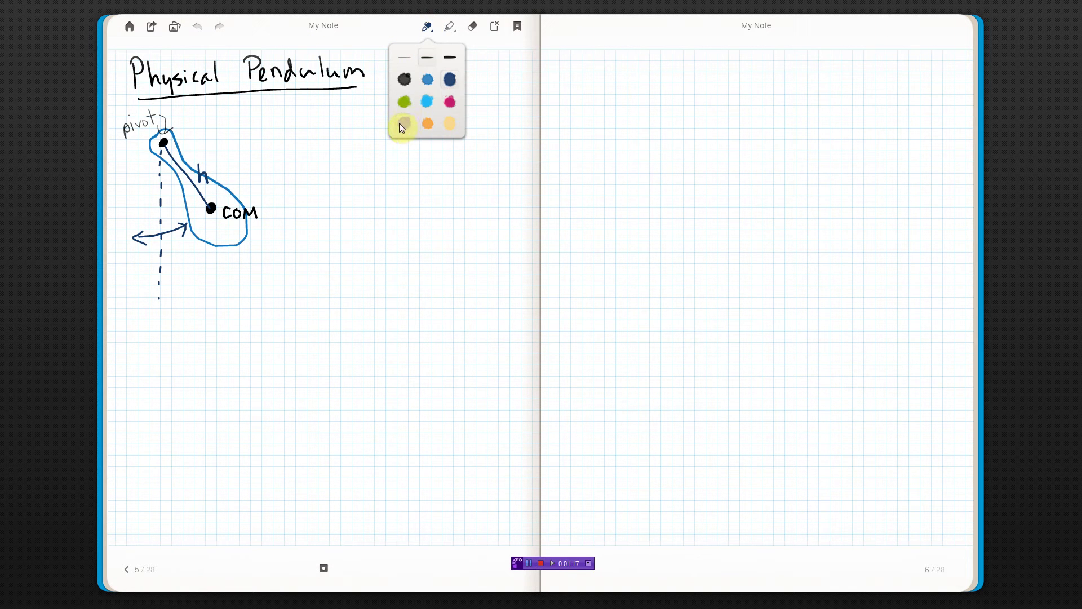
pyautogui.click(403, 103)
pyautogui.click(129, 574)
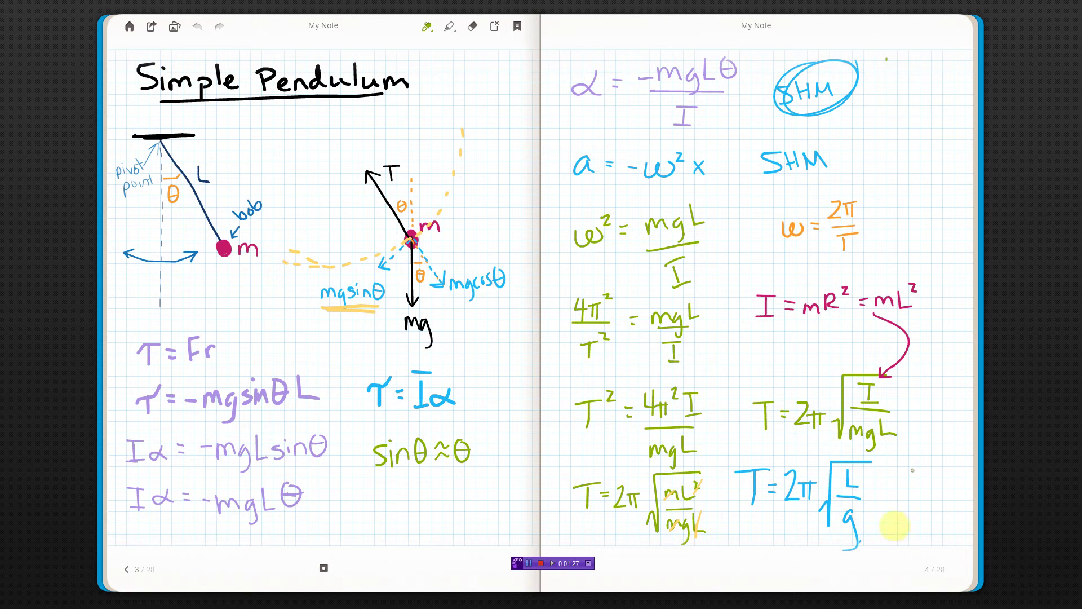
pyautogui.moveTo(943, 578)
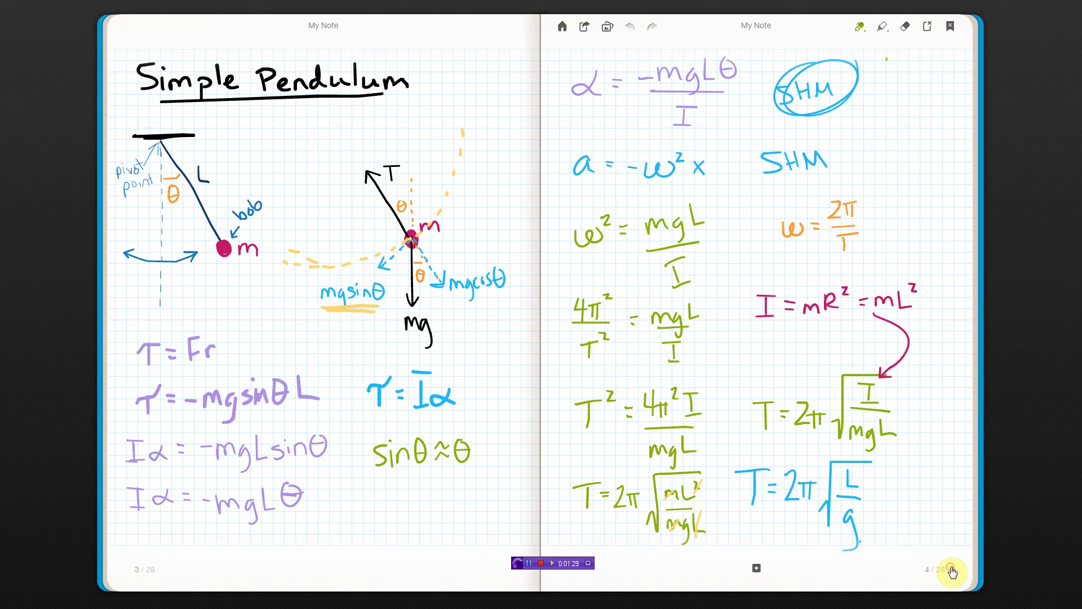
pyautogui.click(948, 573)
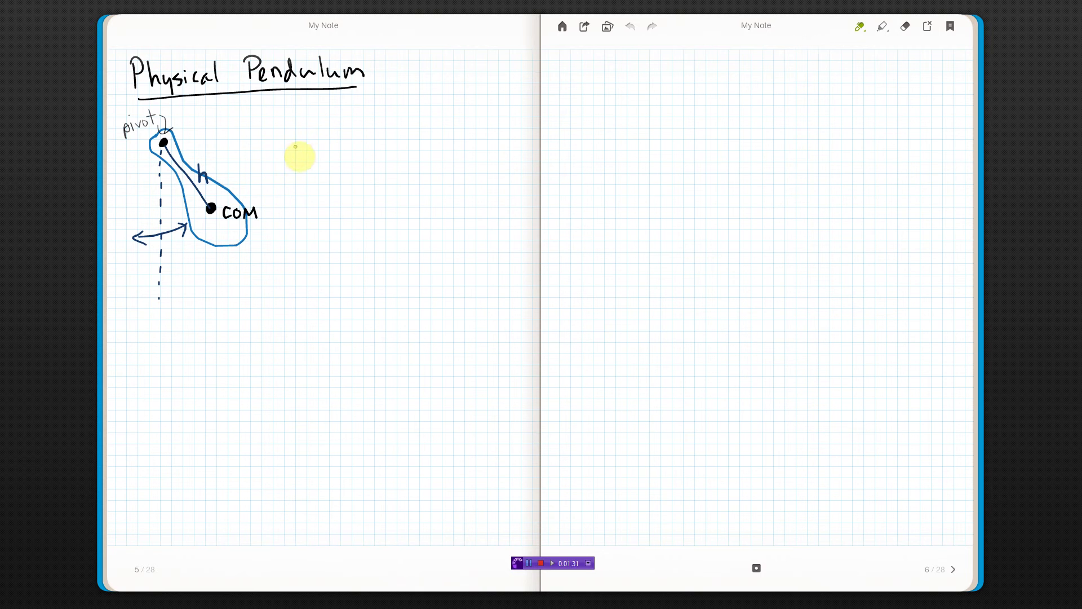
# Handwrite T = 2π√(I/mgh) in green right of the sketch, then go back to pages 3/4.
pyautogui.moveTo(274, 138)
pyautogui.mouseDown()
pyautogui.moveTo(300, 150)
pyautogui.moveTo(323, 142)
pyautogui.moveTo(321, 159)
pyautogui.moveTo(336, 148)
pyautogui.moveTo(351, 162)
pyautogui.moveTo(389, 121)
pyautogui.moveTo(376, 147)
pyautogui.moveTo(395, 147)
pyautogui.moveTo(389, 131)
pyautogui.moveTo(395, 155)
pyautogui.moveTo(369, 171)
pyautogui.moveTo(390, 171)
pyautogui.mouseUp()
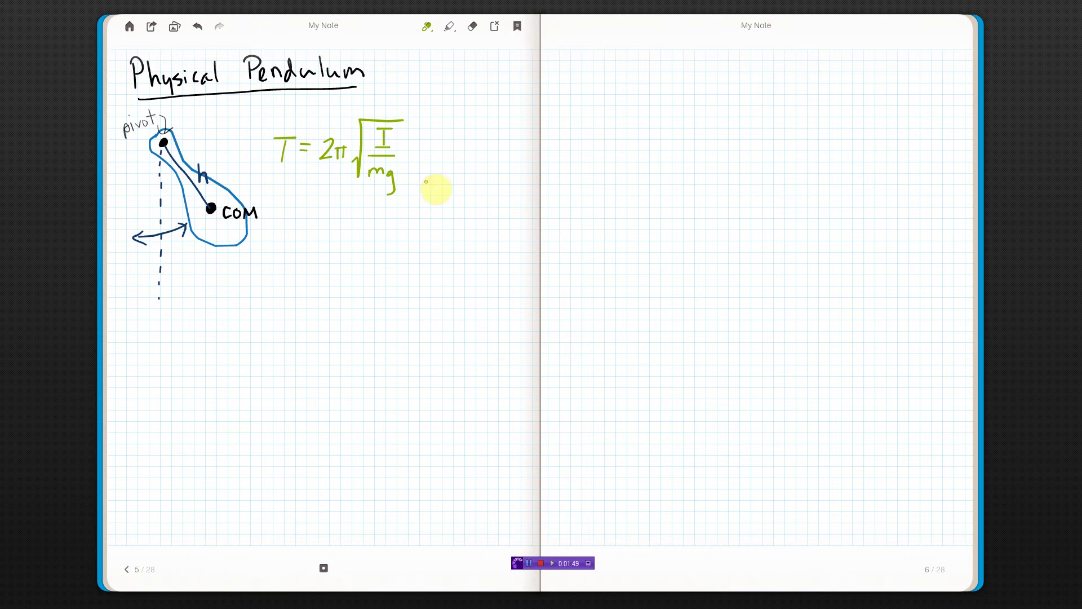
pyautogui.moveTo(398, 161)
pyautogui.mouseDown()
pyautogui.moveTo(408, 177)
pyautogui.moveTo(408, 156)
pyautogui.mouseUp()
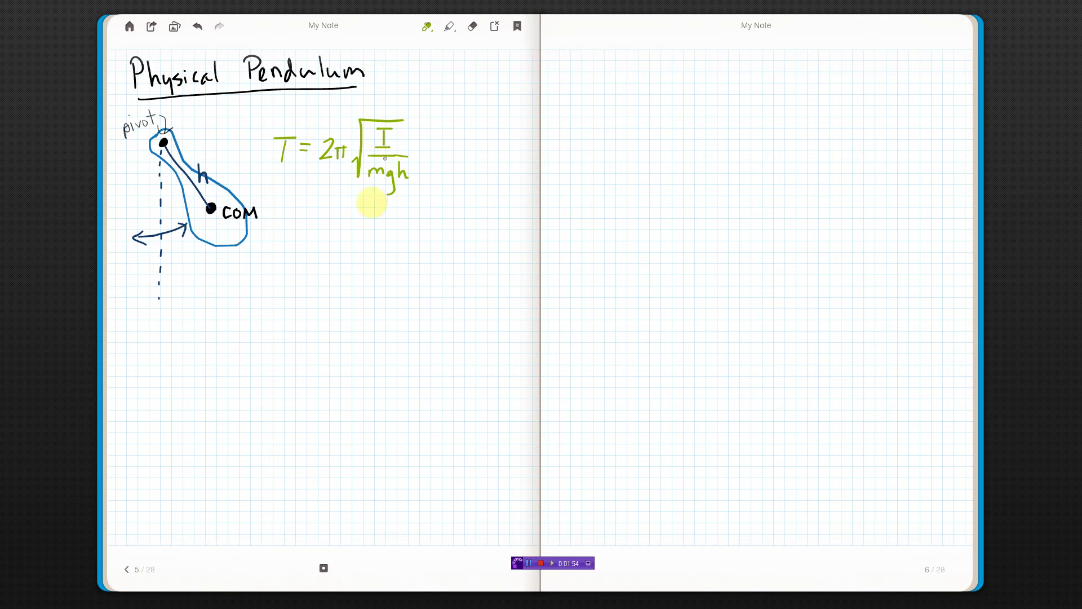
pyautogui.press('Left')
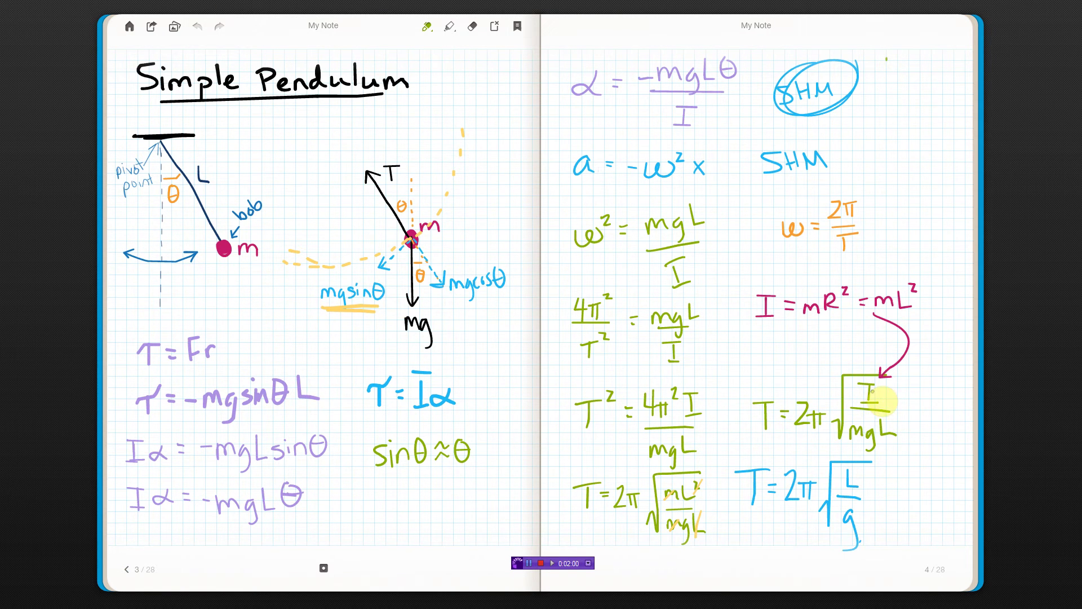
# Go forward to Physical Pendulum pages 5/6 and make the left page active.
pyautogui.click(956, 572)
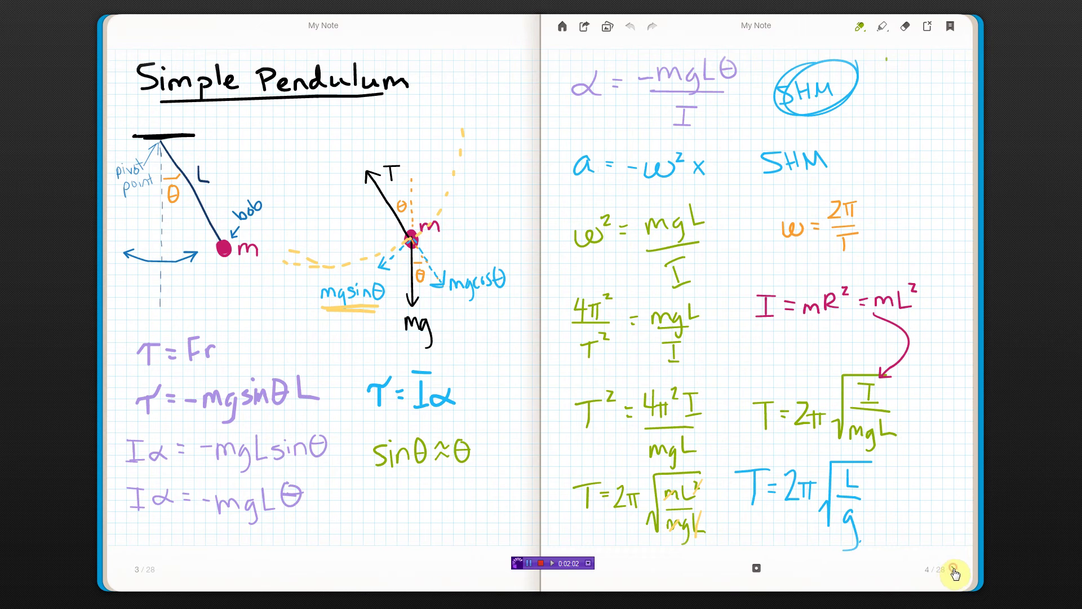
pyautogui.click(953, 571)
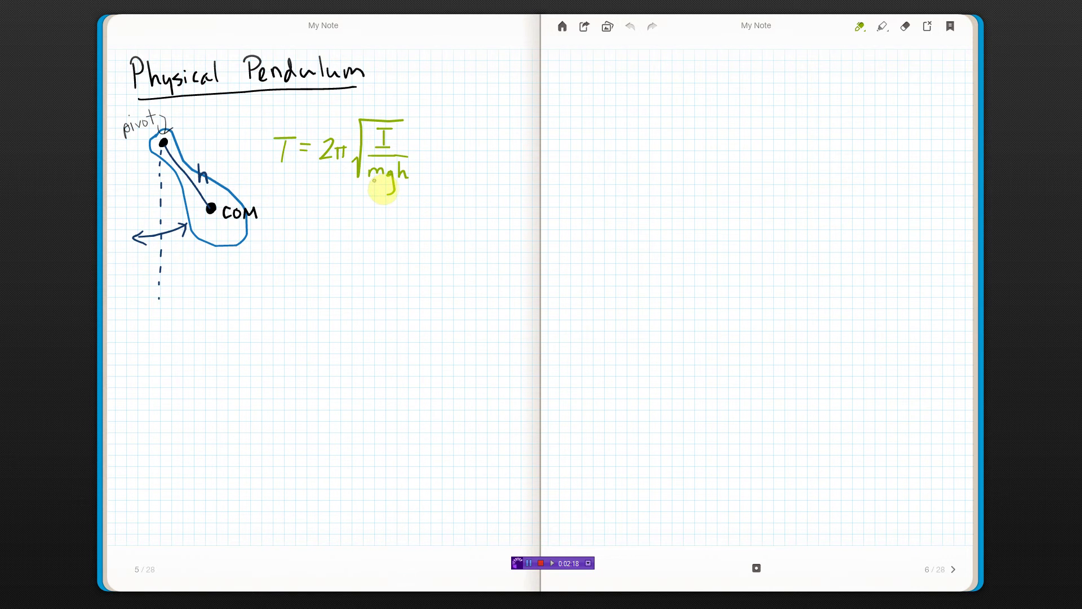
pyautogui.click(411, 88)
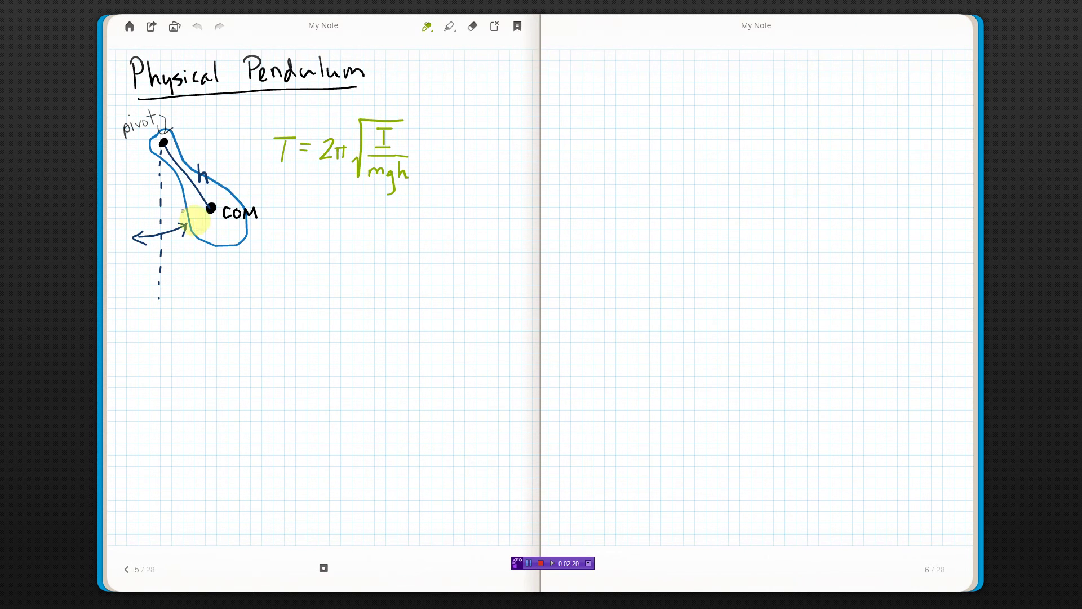
# Switch to blue ink and write m beneath the drumstick drawing.
pyautogui.click(427, 26)
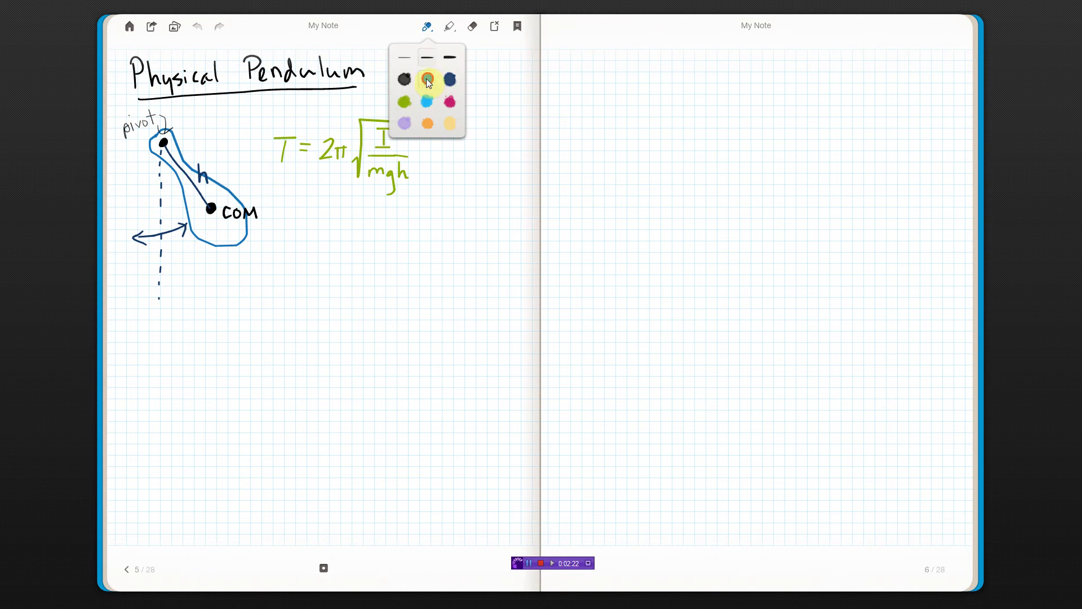
pyautogui.click(426, 80)
pyautogui.moveTo(209, 273); pyautogui.dragTo(231, 267)
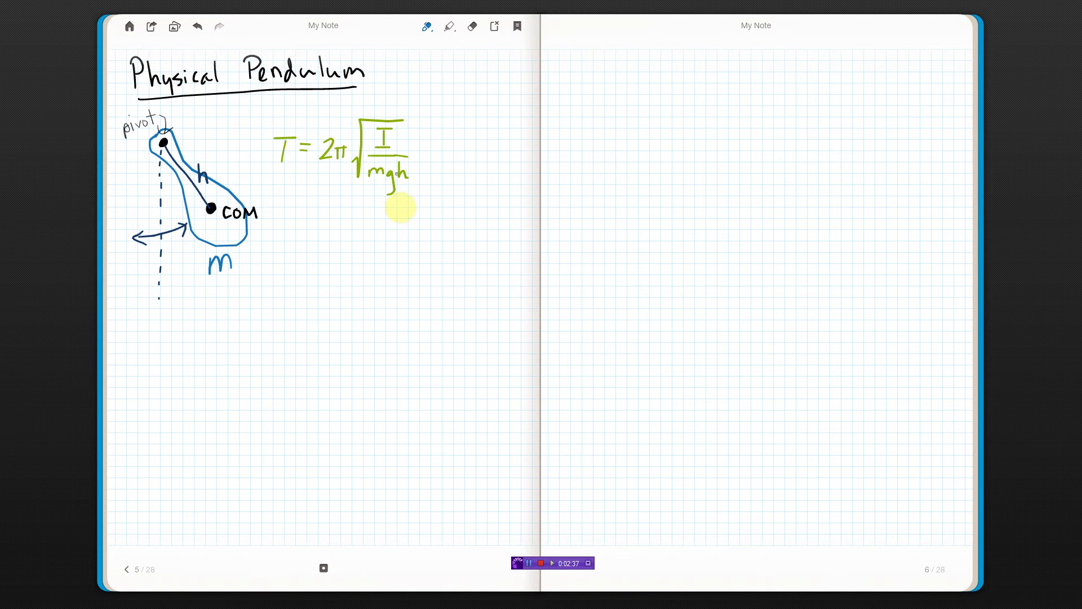
pyautogui.click(424, 34)
pyautogui.click(427, 27)
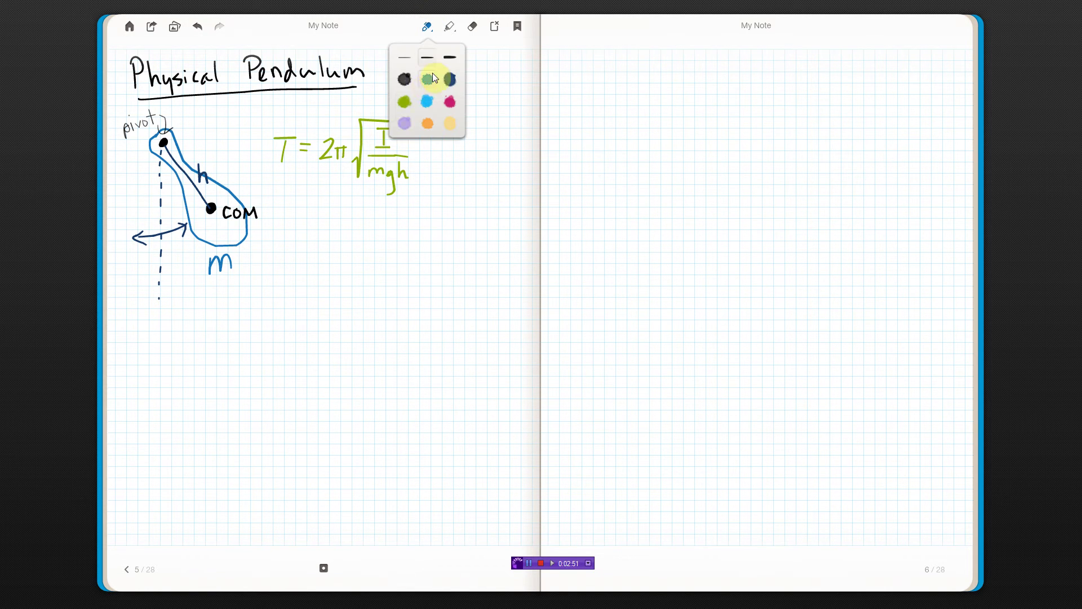
pyautogui.click(400, 136)
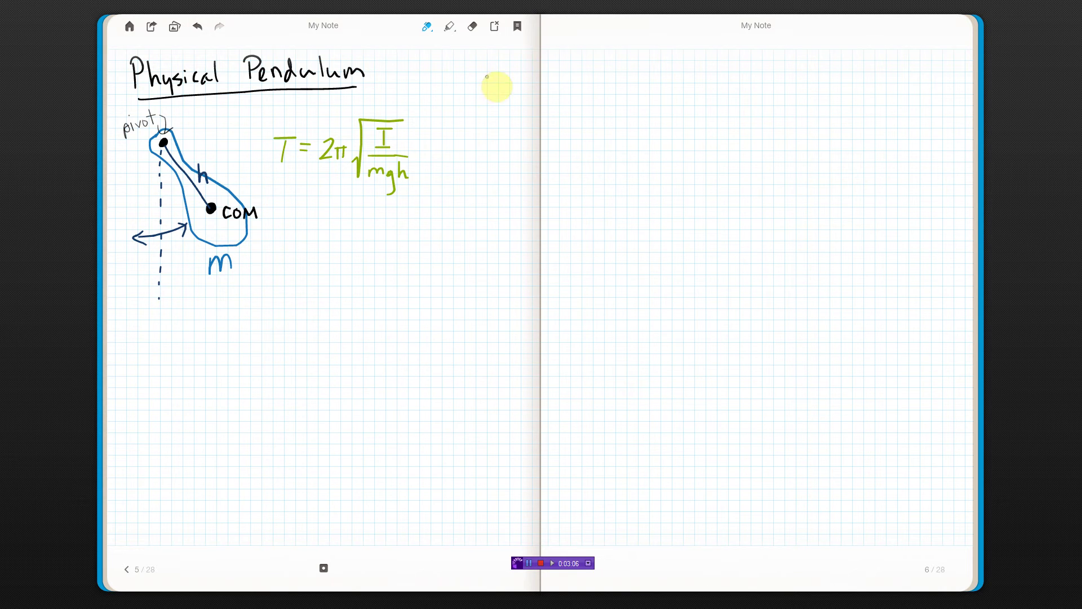
# Write and circle 'ex', then sketch a thin slanted blue rod with its length labelled L.
pyautogui.moveTo(170, 344)
pyautogui.mouseDown()
pyautogui.moveTo(169, 355)
pyautogui.moveTo(187, 352)
pyautogui.mouseUp()
pyautogui.moveTo(186, 334)
pyautogui.mouseDown()
pyautogui.moveTo(170, 354)
pyautogui.moveTo(178, 327)
pyautogui.moveTo(154, 331)
pyautogui.mouseUp()
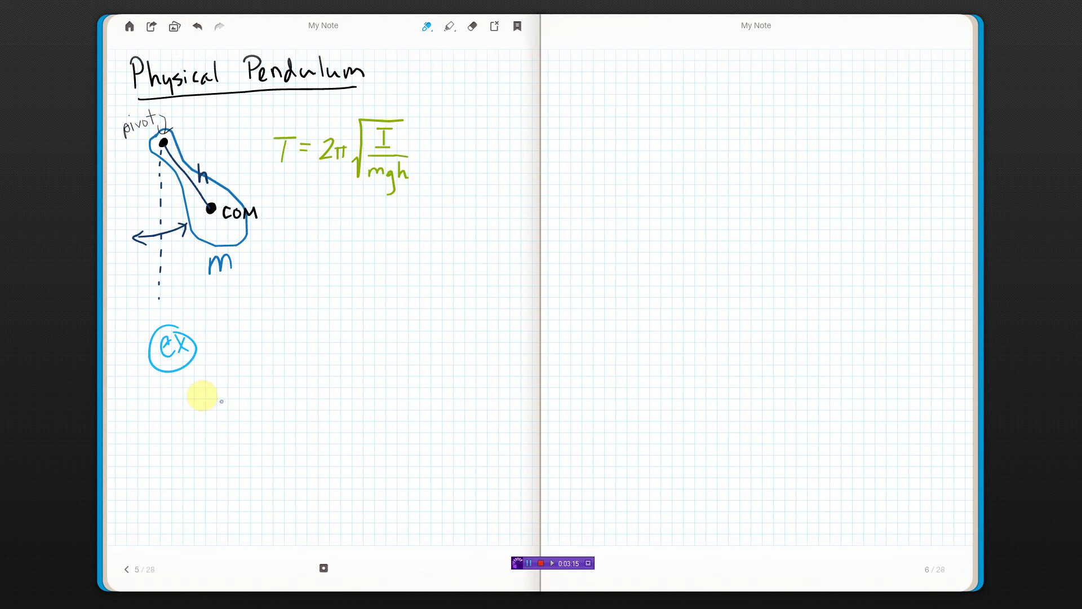
pyautogui.click(424, 29)
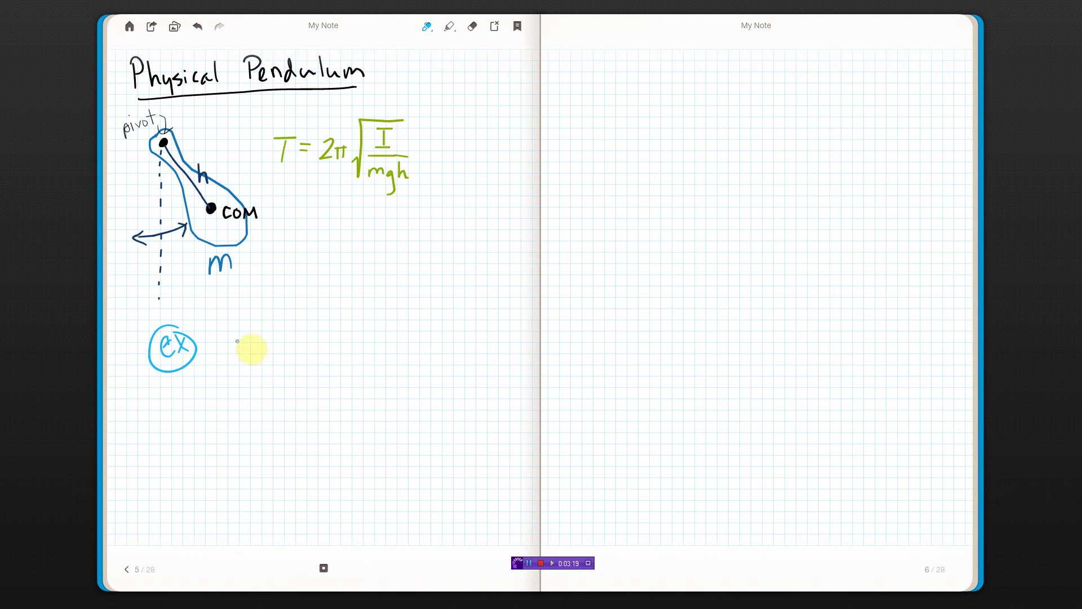
pyautogui.moveTo(252, 338)
pyautogui.mouseDown()
pyautogui.moveTo(244, 348)
pyautogui.moveTo(269, 376)
pyautogui.mouseUp()
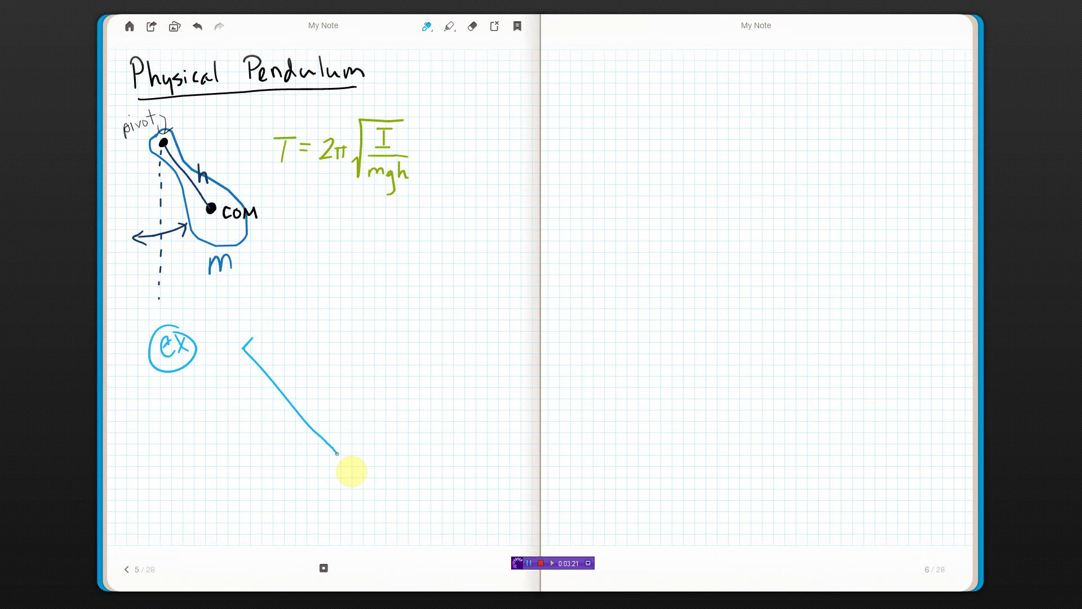
pyautogui.moveTo(351, 458); pyautogui.dragTo(251, 340)
pyautogui.moveTo(306, 374); pyautogui.dragTo(325, 401)
# Switch to black ink, dot the rod's top as the pivot and label it 'pivot'.
pyautogui.click(428, 27)
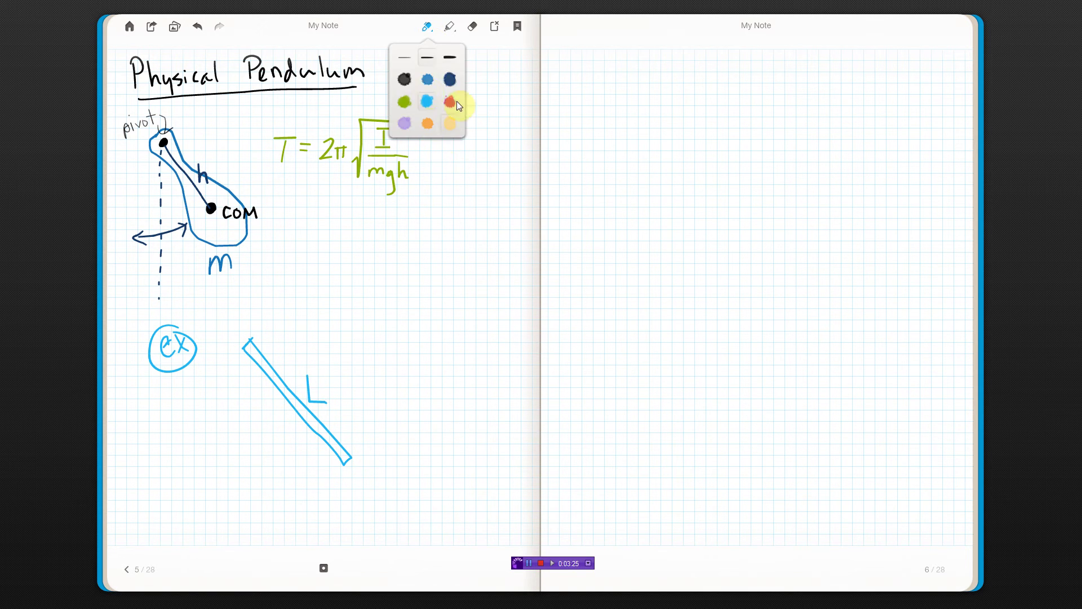
pyautogui.click(404, 78)
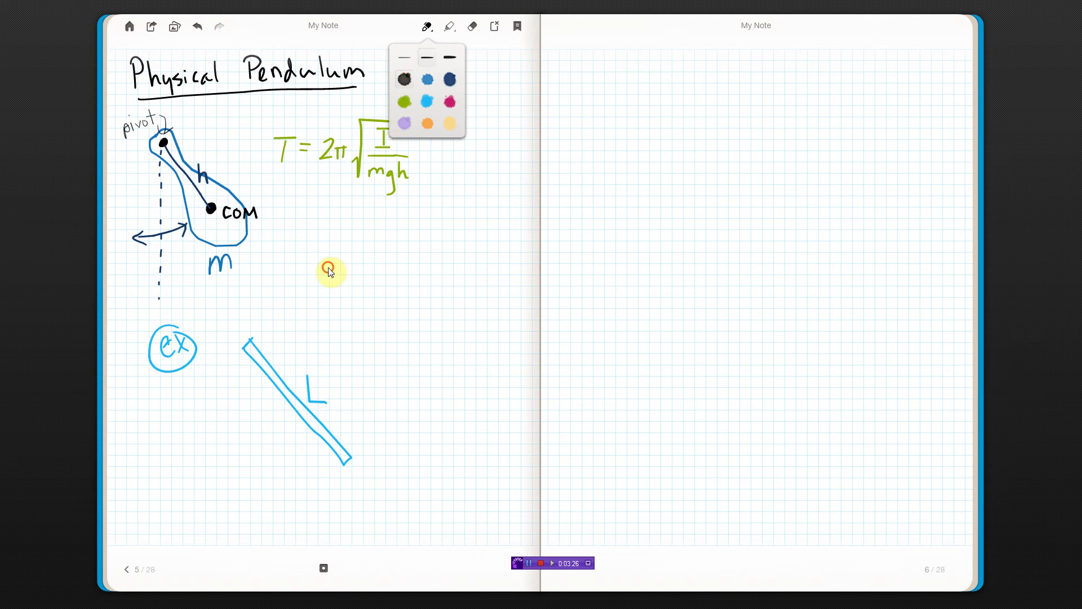
pyautogui.click(247, 346)
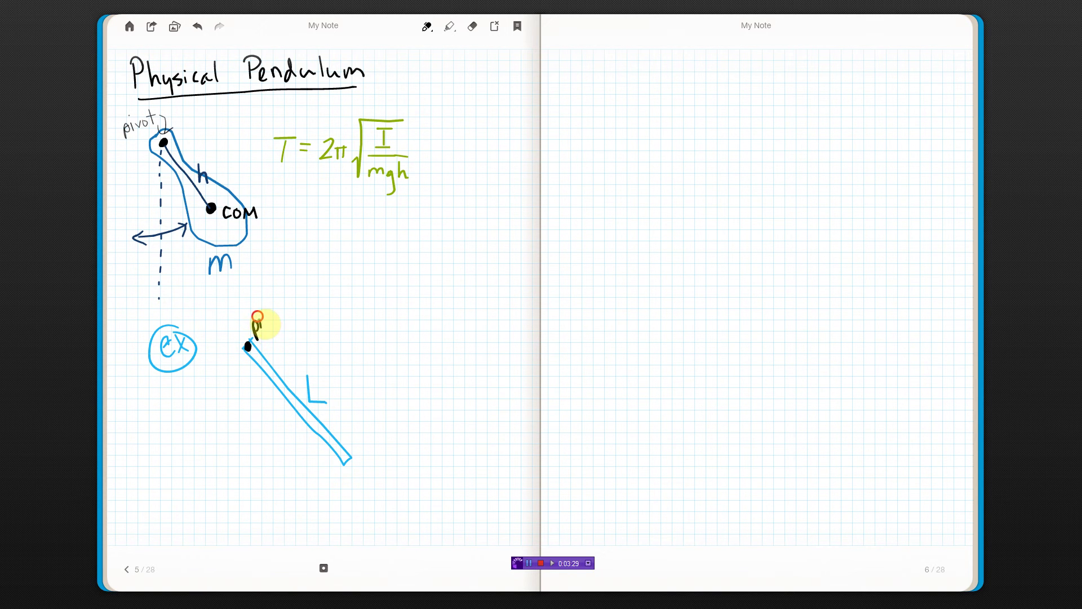
pyautogui.click(257, 316)
pyautogui.moveTo(262, 321); pyautogui.dragTo(278, 319)
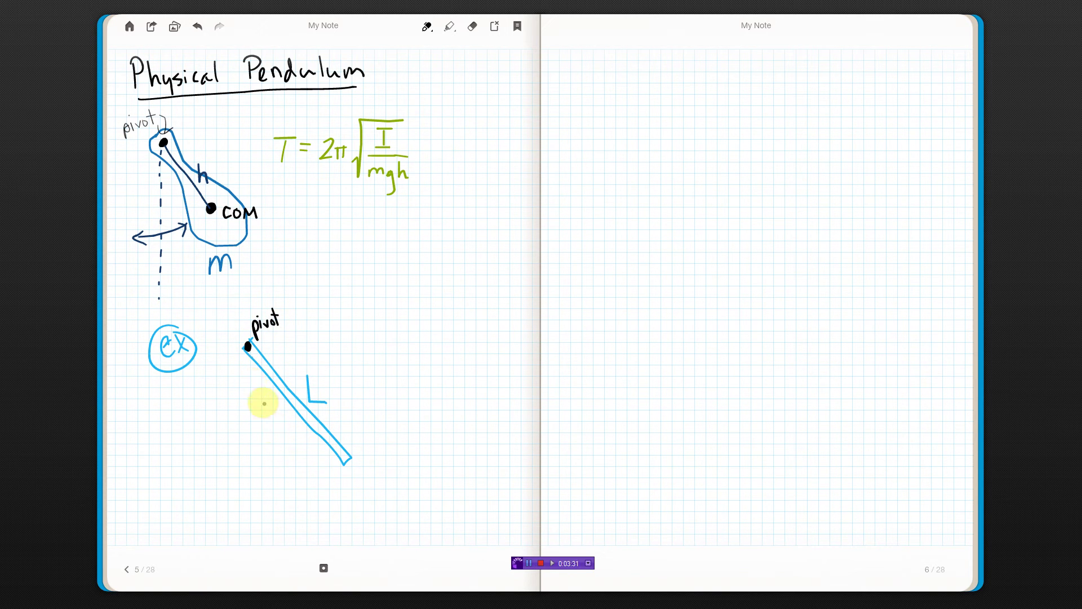
pyautogui.moveTo(250, 362); pyautogui.dragTo(251, 372)
# Draw a dashed vertical line down from the pivot and a curved double swing arrow.
pyautogui.moveTo(253, 405); pyautogui.dragTo(254, 418)
pyautogui.moveTo(259, 443); pyautogui.dragTo(264, 490)
pyautogui.moveTo(265, 511); pyautogui.dragTo(265, 526)
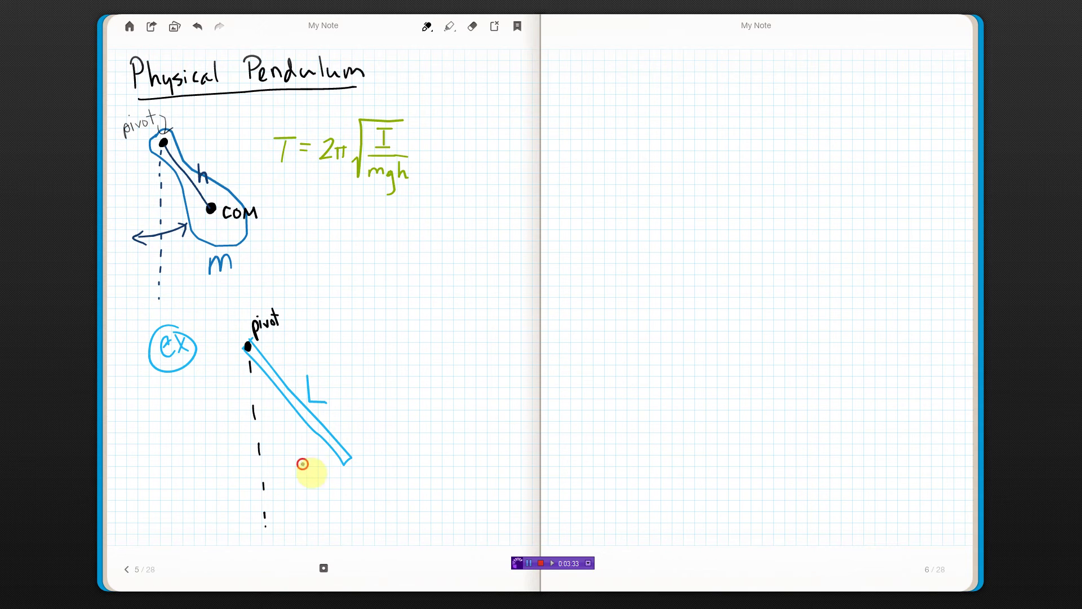
pyautogui.moveTo(302, 465)
pyautogui.mouseDown()
pyautogui.moveTo(279, 481)
pyautogui.moveTo(211, 488)
pyautogui.moveTo(303, 480)
pyautogui.mouseUp()
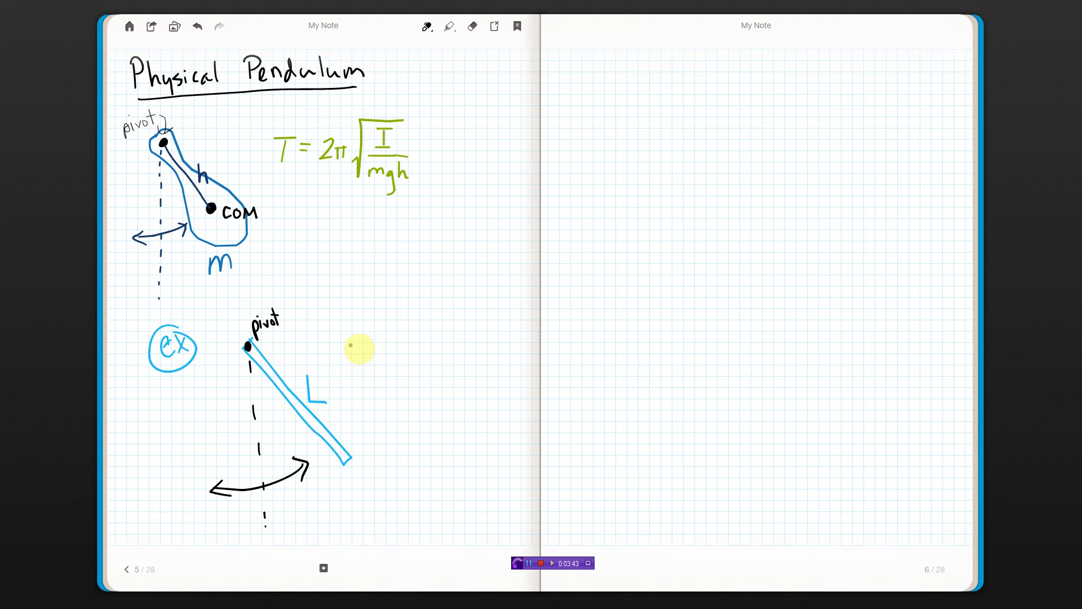
# Write I_com = 1/12 mL² in black to the right of the rod.
pyautogui.moveTo(342, 329)
pyautogui.mouseDown()
pyautogui.moveTo(344, 357)
pyautogui.moveTo(356, 357)
pyautogui.moveTo(350, 330)
pyautogui.moveTo(377, 371)
pyautogui.moveTo(401, 340)
pyautogui.mouseUp()
pyautogui.moveTo(396, 348); pyautogui.dragTo(401, 347)
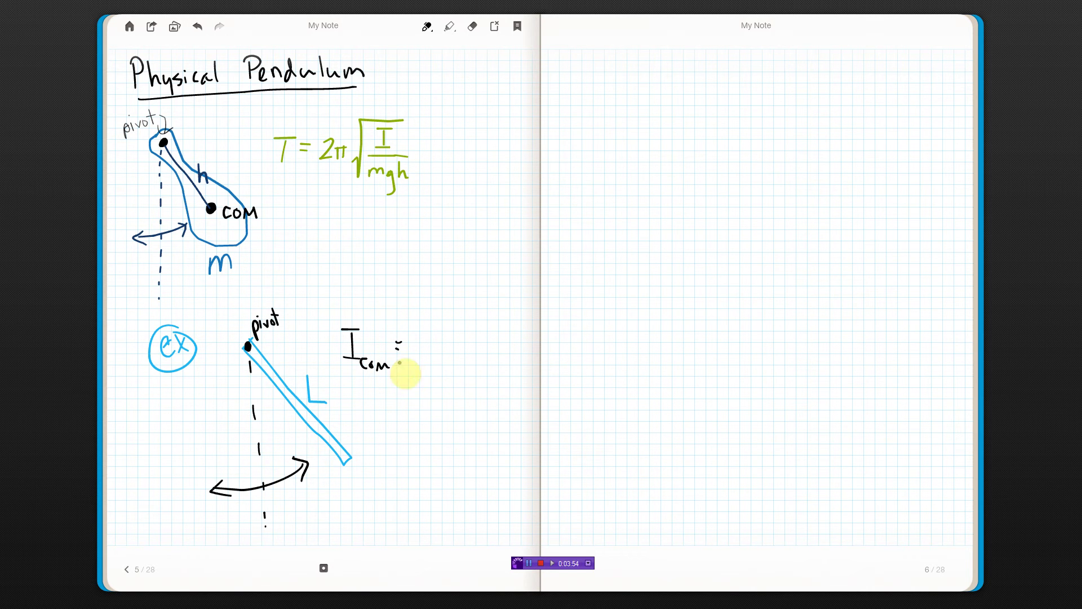
pyautogui.moveTo(411, 326); pyautogui.dragTo(411, 347)
pyautogui.moveTo(407, 352)
pyautogui.mouseDown()
pyautogui.moveTo(413, 374)
pyautogui.moveTo(424, 356)
pyautogui.moveTo(460, 358)
pyautogui.mouseUp()
pyautogui.moveTo(453, 329); pyautogui.dragTo(461, 337)
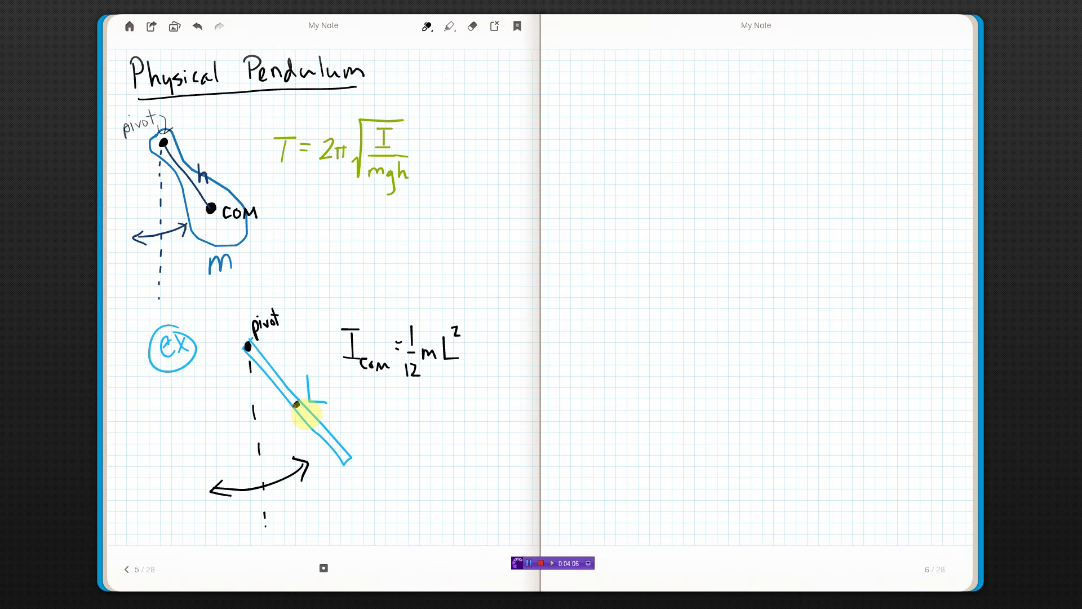
# Fill the rod's midpoint com dot and dot a line from the pivot to it.
pyautogui.moveTo(295, 405); pyautogui.dragTo(305, 427)
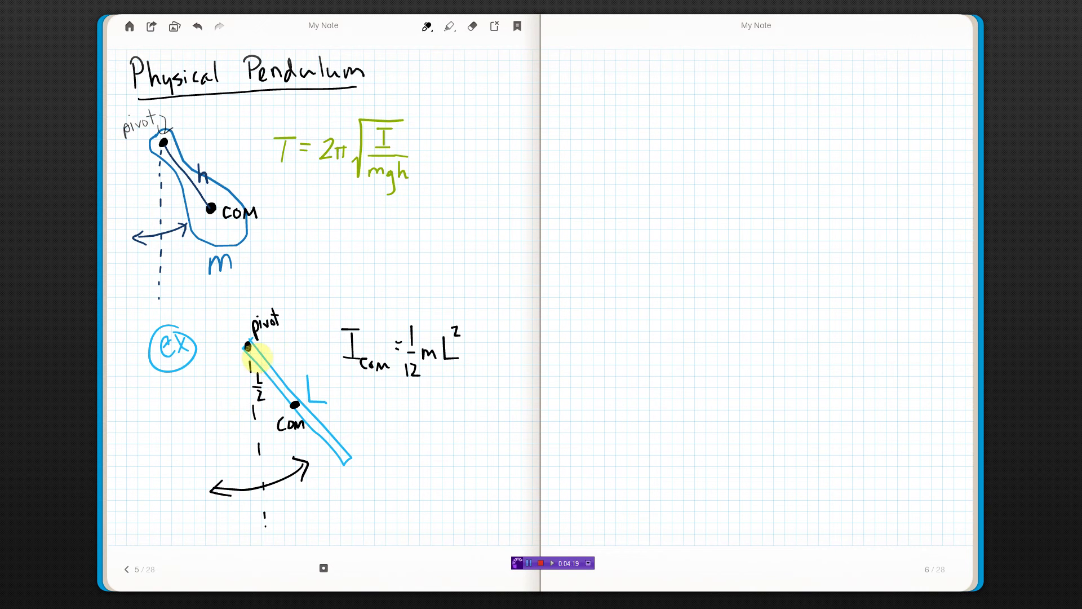
pyautogui.moveTo(249, 346); pyautogui.dragTo(291, 397)
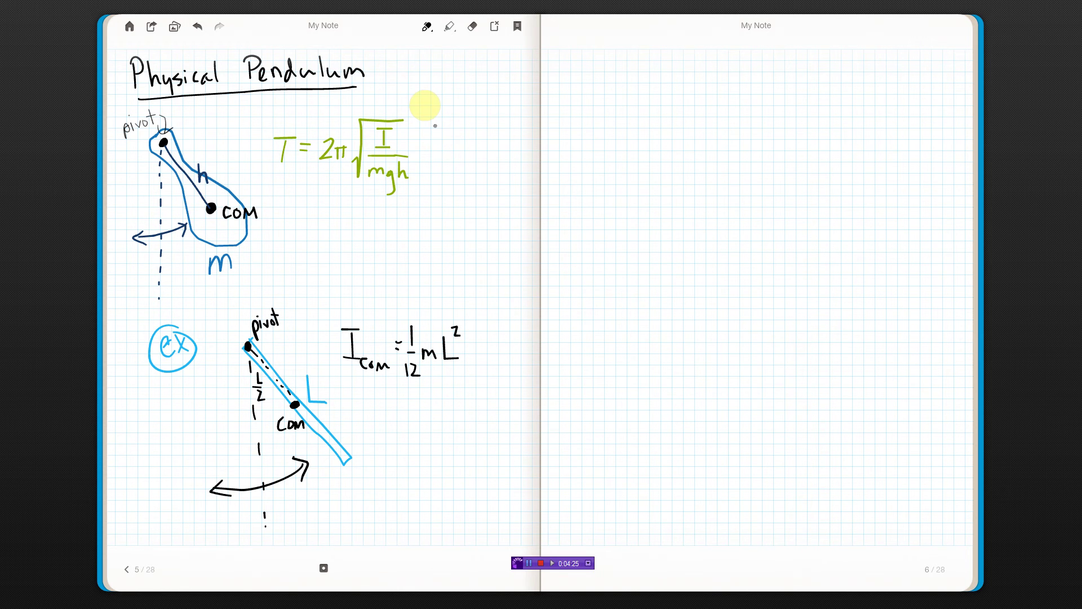
# Switch to orange ink and write I = I_com + mh² below the inertia line.
pyautogui.click(427, 27)
pyautogui.click(426, 126)
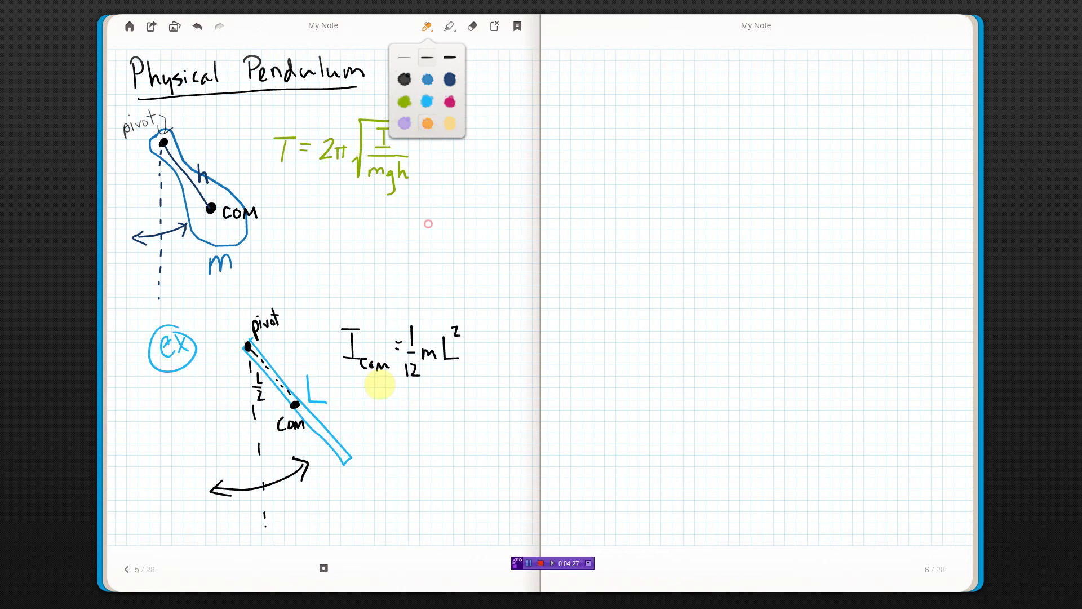
pyautogui.moveTo(367, 414)
pyautogui.mouseDown()
pyautogui.moveTo(361, 428)
pyautogui.moveTo(375, 409)
pyautogui.moveTo(374, 429)
pyautogui.moveTo(392, 416)
pyautogui.mouseUp()
pyautogui.moveTo(387, 421); pyautogui.dragTo(409, 413)
pyautogui.moveTo(403, 413); pyautogui.dragTo(410, 432)
pyautogui.moveTo(418, 427)
pyautogui.mouseDown()
pyautogui.moveTo(439, 434)
pyautogui.moveTo(453, 423)
pyautogui.mouseUp()
pyautogui.moveTo(448, 418)
pyautogui.mouseDown()
pyautogui.moveTo(448, 428)
pyautogui.moveTo(496, 430)
pyautogui.mouseUp()
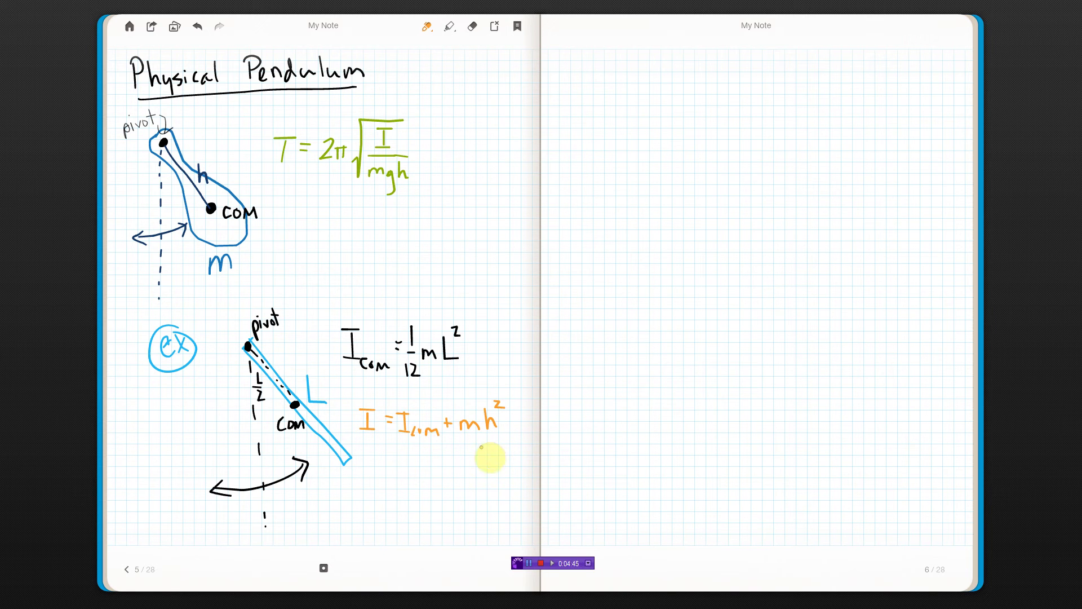
# Write the substituted line I = 1/12 mL² + m(L/2)² below the parallel-axis formula.
pyautogui.click(304, 488)
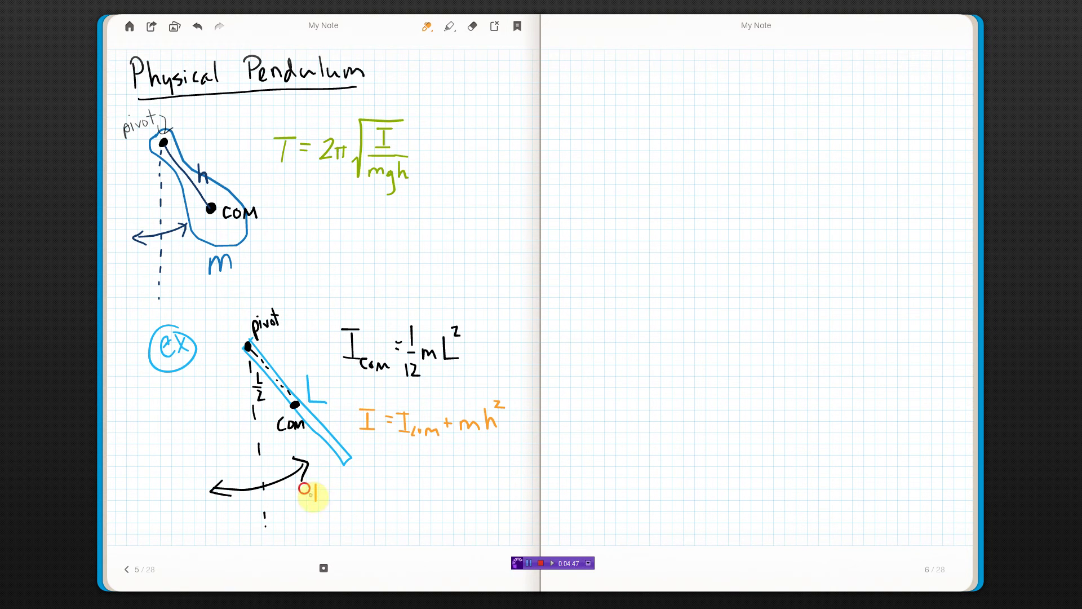
pyautogui.moveTo(315, 486); pyautogui.dragTo(314, 504)
pyautogui.moveTo(305, 486); pyautogui.dragTo(322, 483)
pyautogui.moveTo(308, 505); pyautogui.dragTo(338, 490)
pyautogui.moveTo(332, 496)
pyautogui.mouseDown()
pyautogui.moveTo(348, 475)
pyautogui.moveTo(345, 508)
pyautogui.moveTo(346, 497)
pyautogui.moveTo(373, 496)
pyautogui.mouseUp()
pyautogui.moveTo(376, 480)
pyautogui.mouseDown()
pyautogui.moveTo(386, 497)
pyautogui.moveTo(390, 478)
pyautogui.moveTo(406, 489)
pyautogui.mouseUp()
pyautogui.moveTo(402, 483)
pyautogui.mouseDown()
pyautogui.moveTo(402, 496)
pyautogui.moveTo(430, 491)
pyautogui.mouseUp()
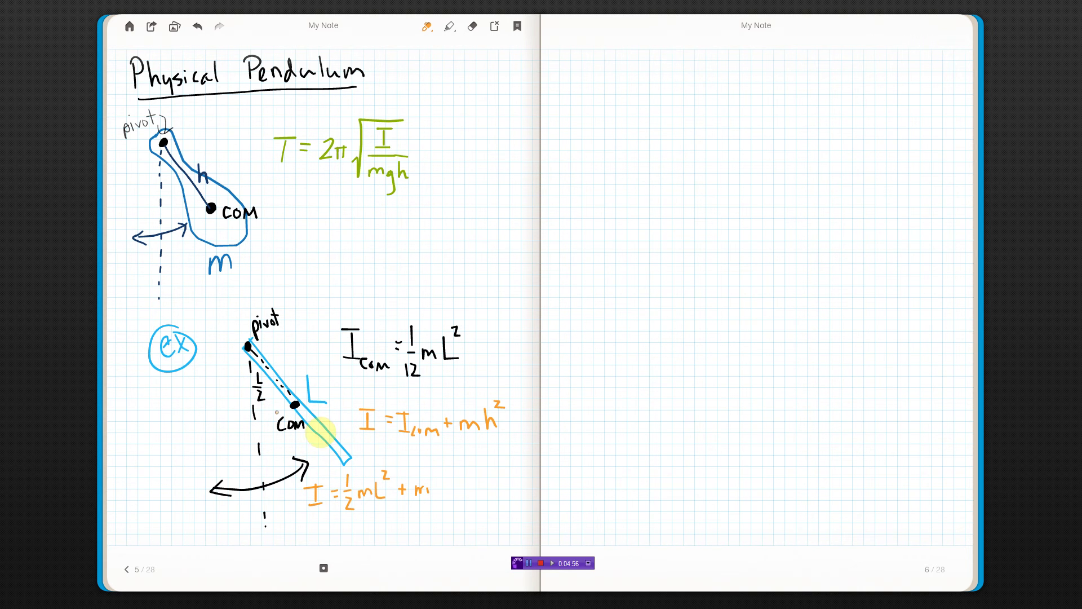
pyautogui.moveTo(436, 467)
pyautogui.mouseDown()
pyautogui.moveTo(448, 505)
pyautogui.moveTo(431, 497)
pyautogui.moveTo(460, 502)
pyautogui.moveTo(471, 467)
pyautogui.mouseUp()
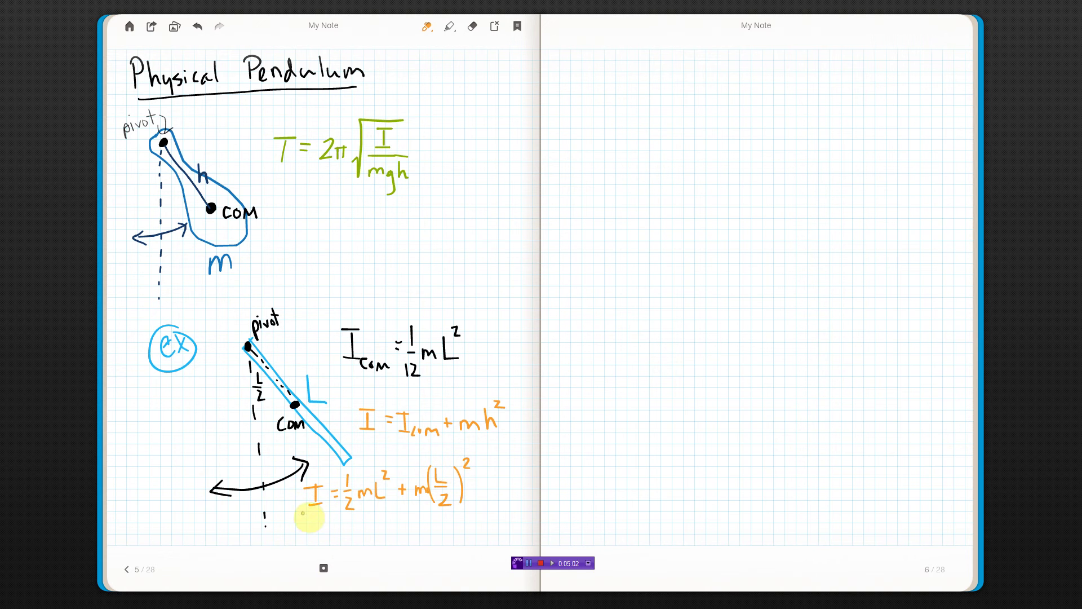
# Write the simplified line I = 1/12 mL² + 1/4 mL², then begin 'I =' atop page 6.
pyautogui.moveTo(298, 517)
pyautogui.mouseDown()
pyautogui.moveTo(297, 539)
pyautogui.moveTo(307, 518)
pyautogui.moveTo(331, 523)
pyautogui.mouseUp()
pyautogui.moveTo(322, 529); pyautogui.dragTo(340, 531)
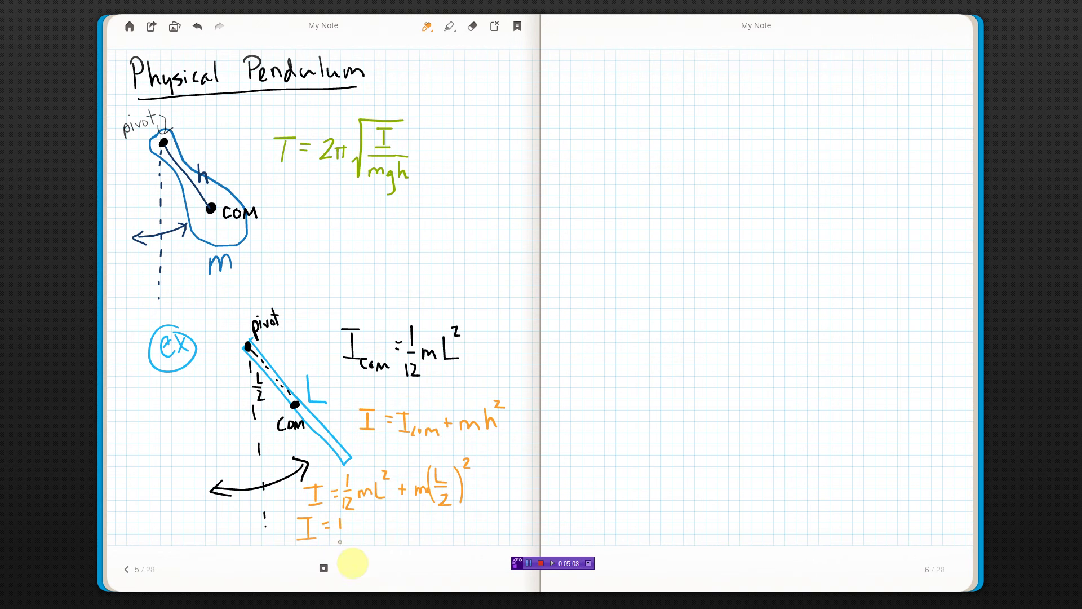
pyautogui.moveTo(336, 532)
pyautogui.mouseDown()
pyautogui.moveTo(350, 531)
pyautogui.moveTo(352, 546)
pyautogui.moveTo(380, 521)
pyautogui.mouseUp()
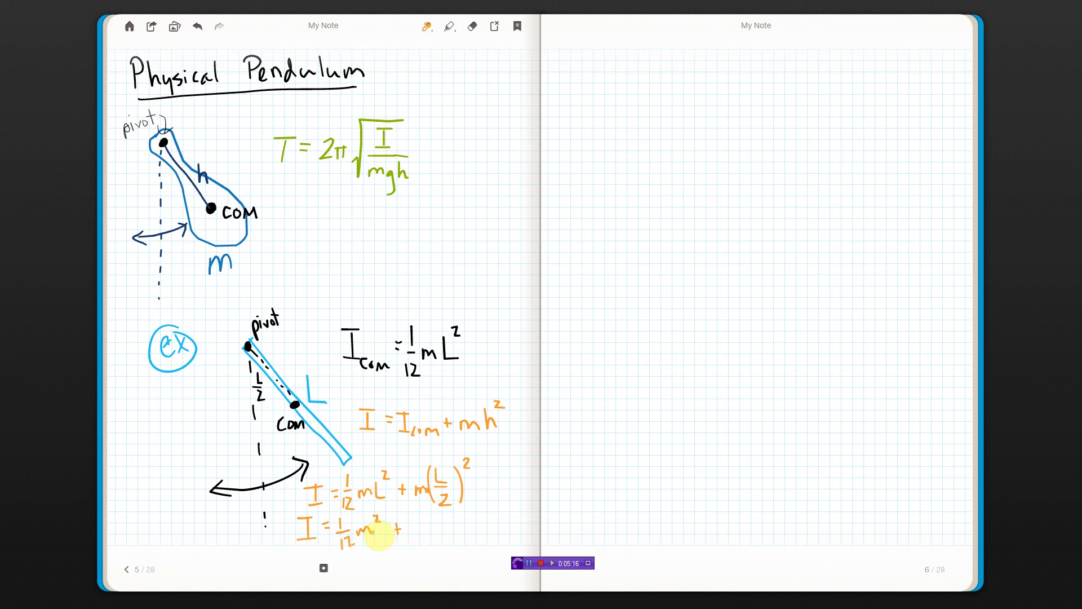
pyautogui.moveTo(368, 523)
pyautogui.mouseDown()
pyautogui.moveTo(443, 532)
pyautogui.moveTo(457, 517)
pyautogui.mouseUp()
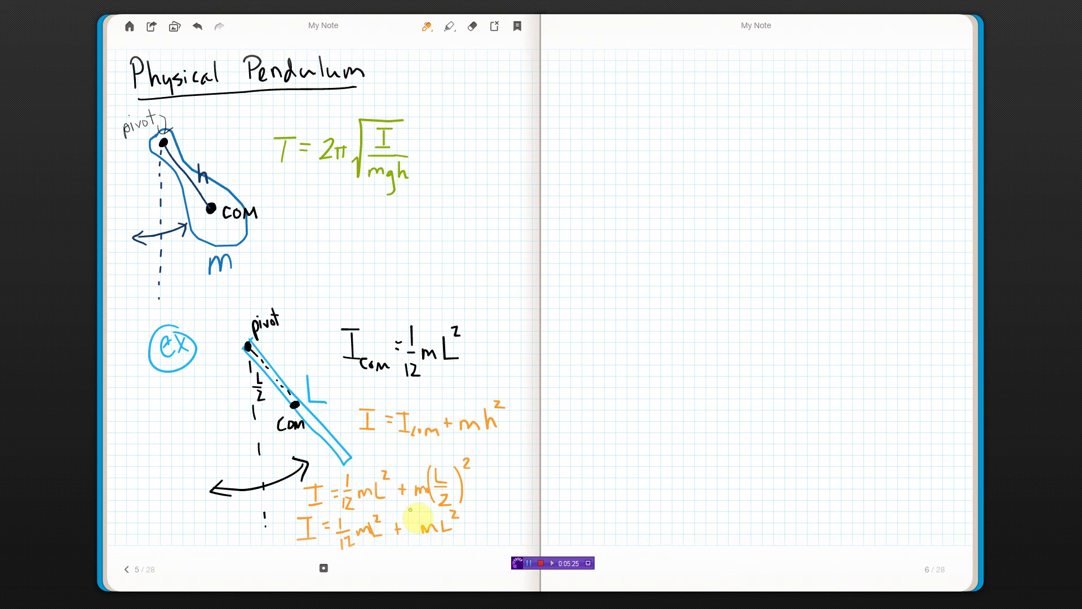
pyautogui.moveTo(409, 527); pyautogui.dragTo(416, 527)
pyautogui.moveTo(411, 533); pyautogui.dragTo(414, 548)
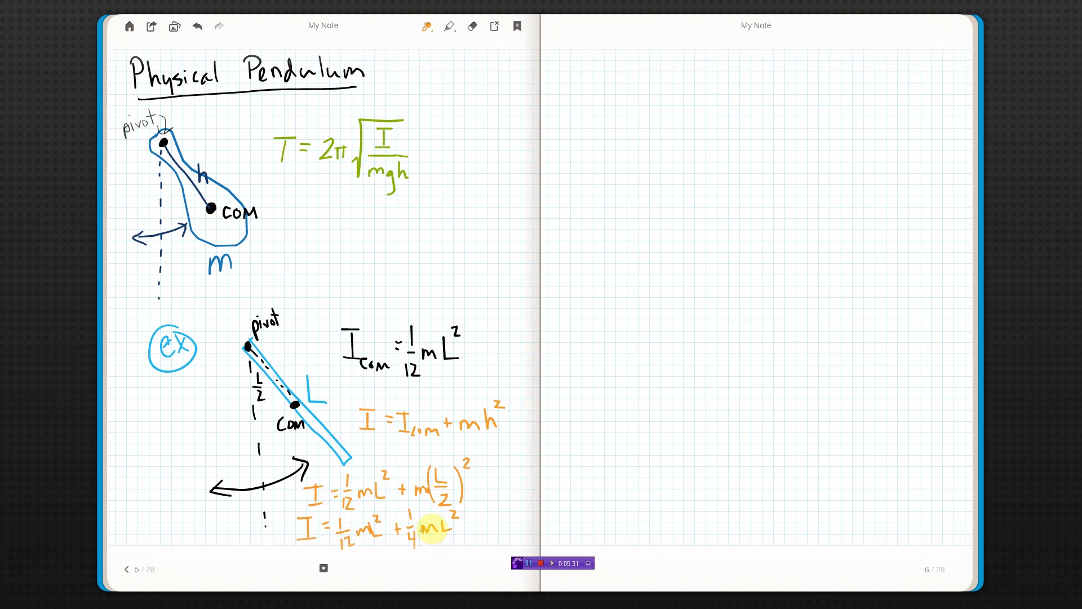
pyautogui.moveTo(561, 64)
pyautogui.mouseDown()
pyautogui.moveTo(562, 82)
pyautogui.moveTo(585, 67)
pyautogui.mouseUp()
pyautogui.moveTo(580, 78); pyautogui.dragTo(585, 77)
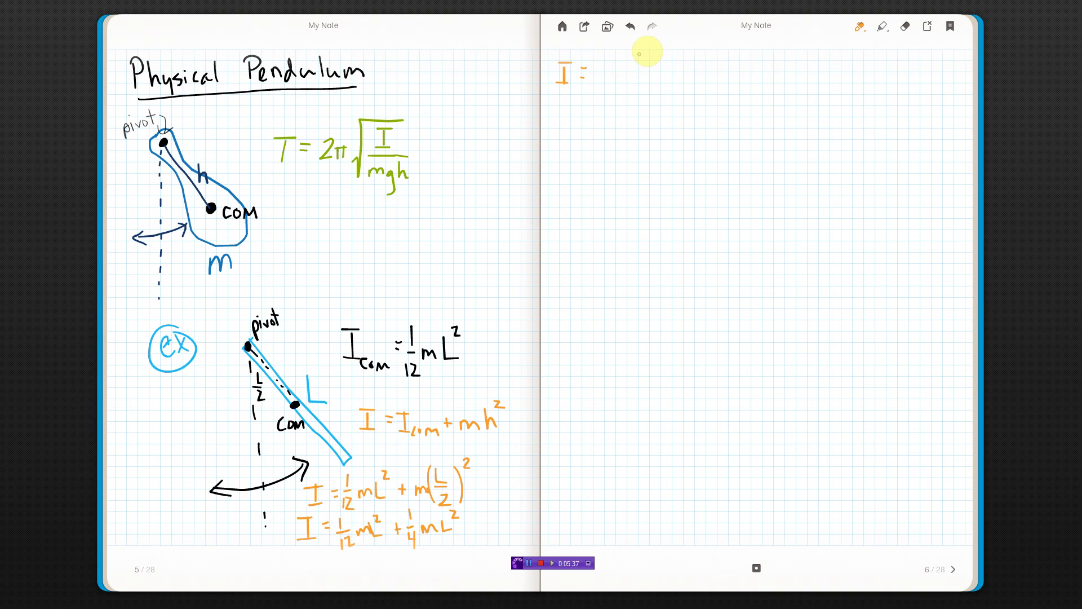
# Finish I = 1/3 mL² atop page 6 and draw an orange arrow back to the period formula.
pyautogui.moveTo(603, 56); pyautogui.dragTo(602, 68)
pyautogui.moveTo(595, 74)
pyautogui.mouseDown()
pyautogui.moveTo(591, 97)
pyautogui.moveTo(649, 70)
pyautogui.mouseUp()
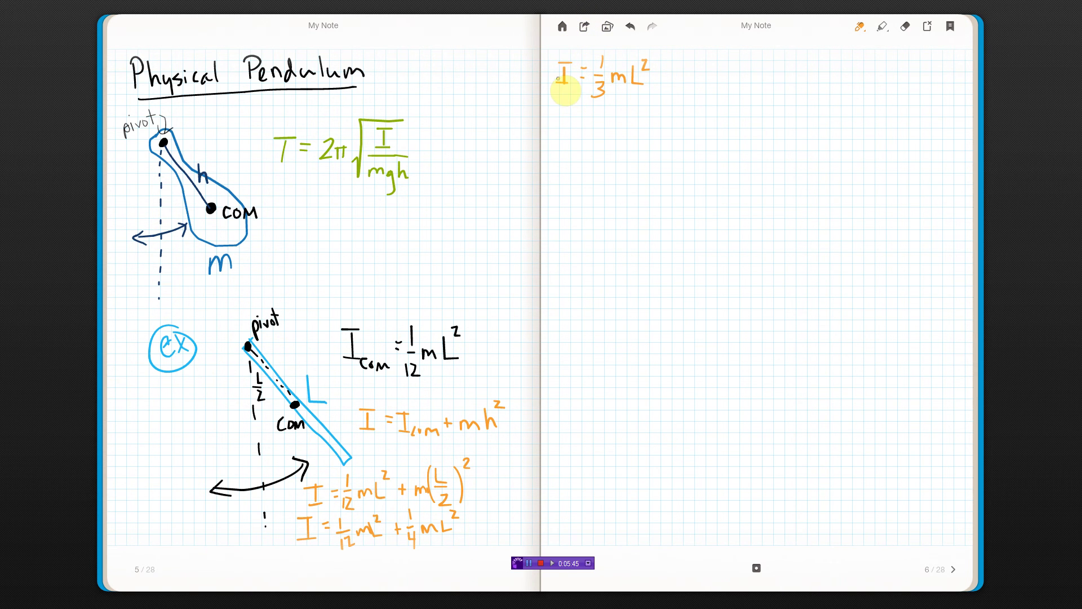
pyautogui.moveTo(551, 80)
pyautogui.mouseDown()
pyautogui.moveTo(459, 144)
pyautogui.moveTo(468, 140)
pyautogui.mouseUp()
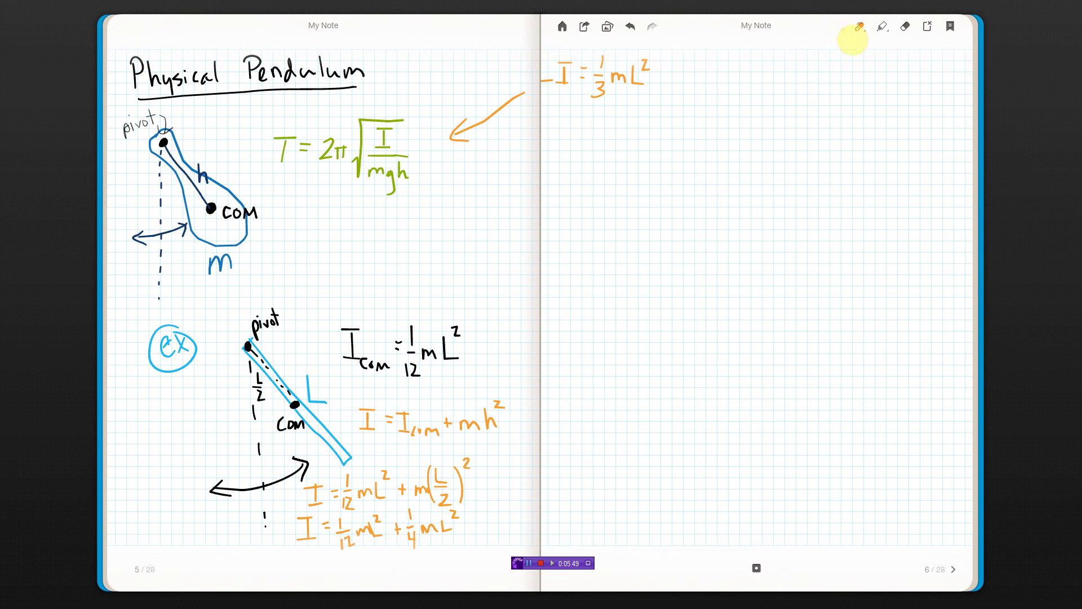
pyautogui.click(859, 27)
# Switch to blue ink and write T = 2π√(1/3 mL² / mg(L/2)) on page 6.
pyautogui.click(858, 102)
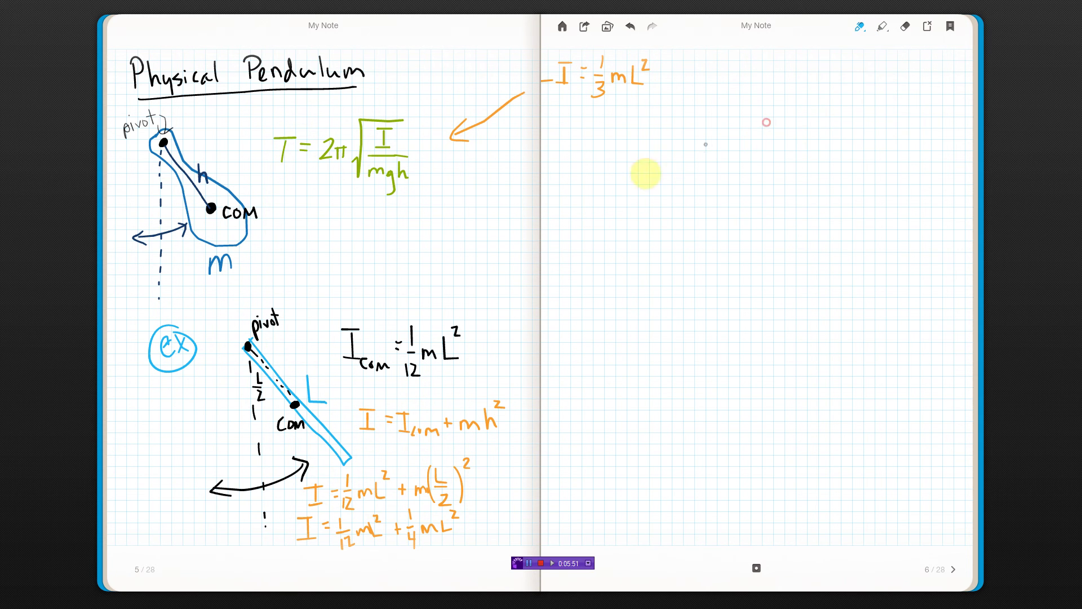
pyautogui.moveTo(632, 129)
pyautogui.mouseDown()
pyautogui.moveTo(629, 148)
pyautogui.moveTo(641, 126)
pyautogui.moveTo(653, 132)
pyautogui.mouseUp()
pyautogui.moveTo(647, 139); pyautogui.dragTo(677, 146)
pyautogui.moveTo(684, 137)
pyautogui.mouseDown()
pyautogui.moveTo(706, 157)
pyautogui.moveTo(716, 102)
pyautogui.moveTo(764, 103)
pyautogui.mouseUp()
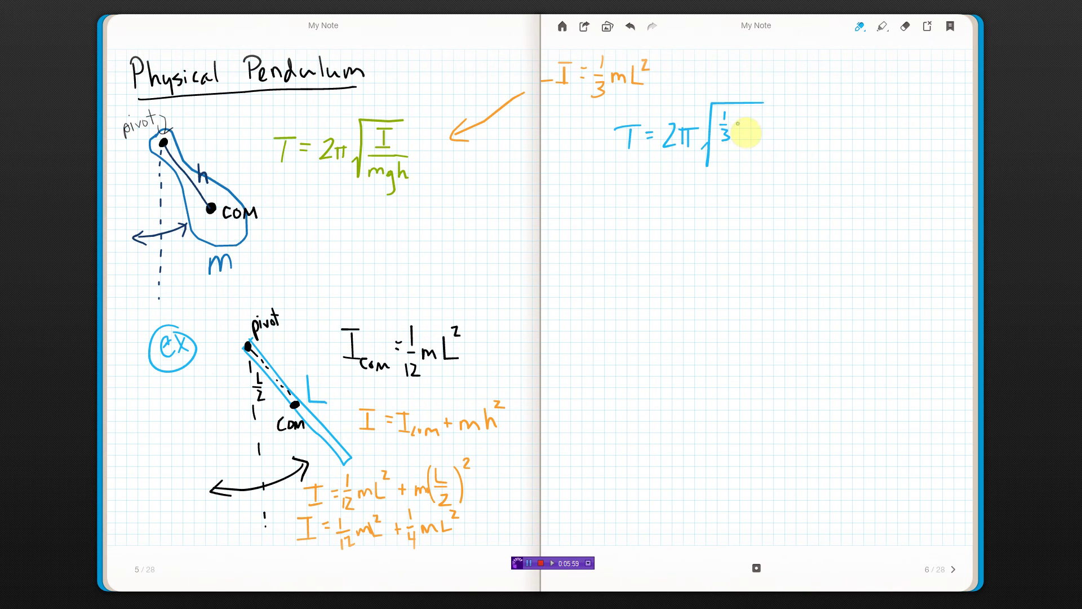
pyautogui.moveTo(738, 122); pyautogui.dragTo(767, 125)
pyautogui.moveTo(720, 148)
pyautogui.mouseDown()
pyautogui.moveTo(761, 147)
pyautogui.moveTo(737, 162)
pyautogui.mouseUp()
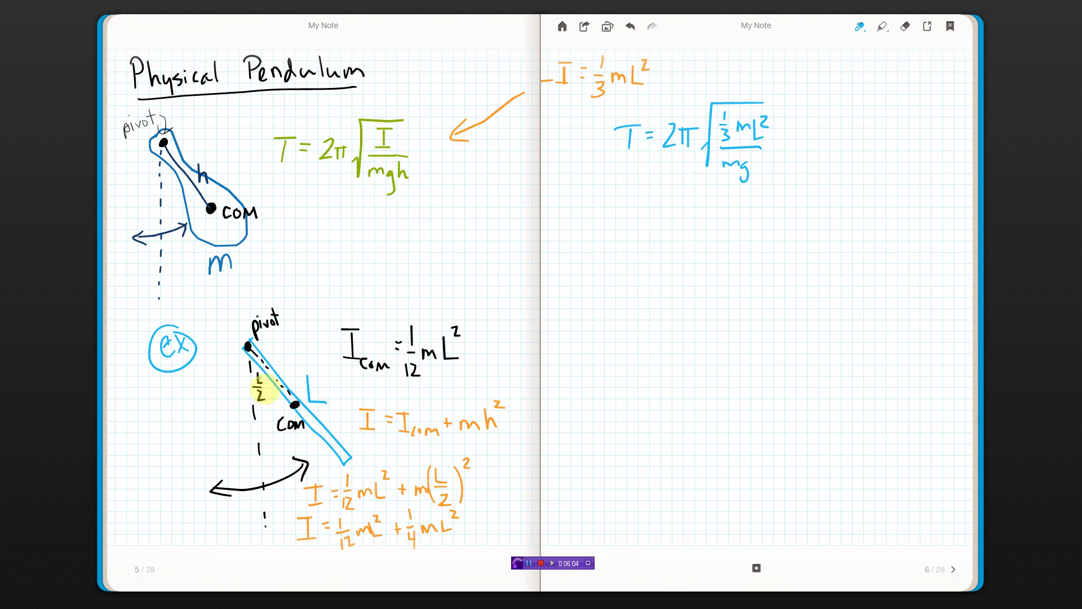
pyautogui.moveTo(758, 160)
pyautogui.mouseDown()
pyautogui.moveTo(755, 177)
pyautogui.moveTo(774, 176)
pyautogui.mouseUp()
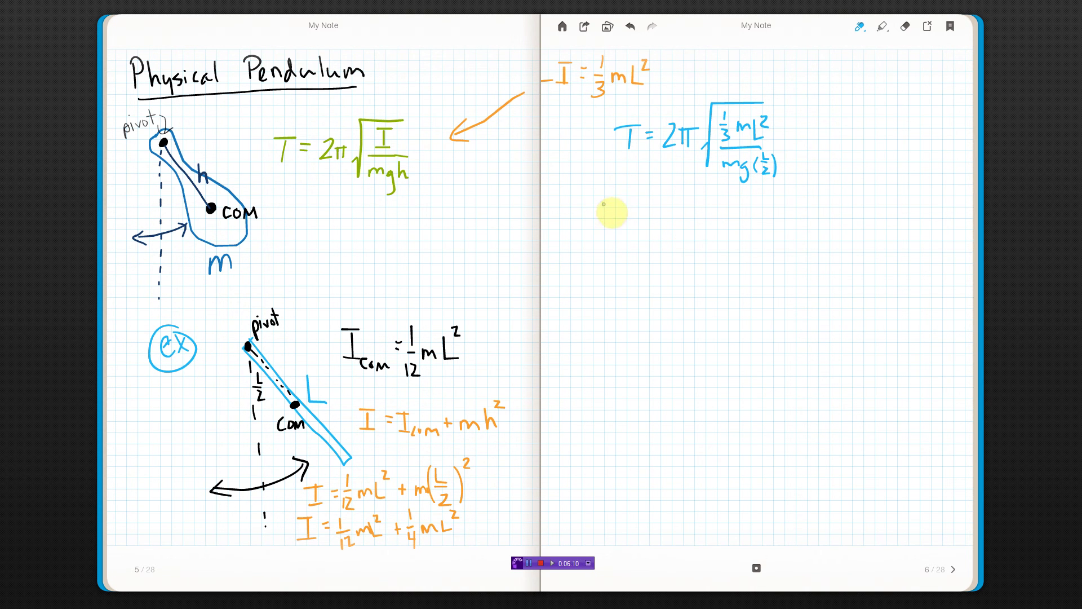
# Write the simplified line T = 2π√(2L/3g) underneath.
pyautogui.moveTo(591, 198); pyautogui.dragTo(613, 199)
pyautogui.moveTo(602, 201)
pyautogui.mouseDown()
pyautogui.moveTo(601, 221)
pyautogui.moveTo(625, 207)
pyautogui.mouseUp()
pyautogui.moveTo(618, 213)
pyautogui.mouseDown()
pyautogui.moveTo(644, 217)
pyautogui.moveTo(663, 201)
pyautogui.mouseUp()
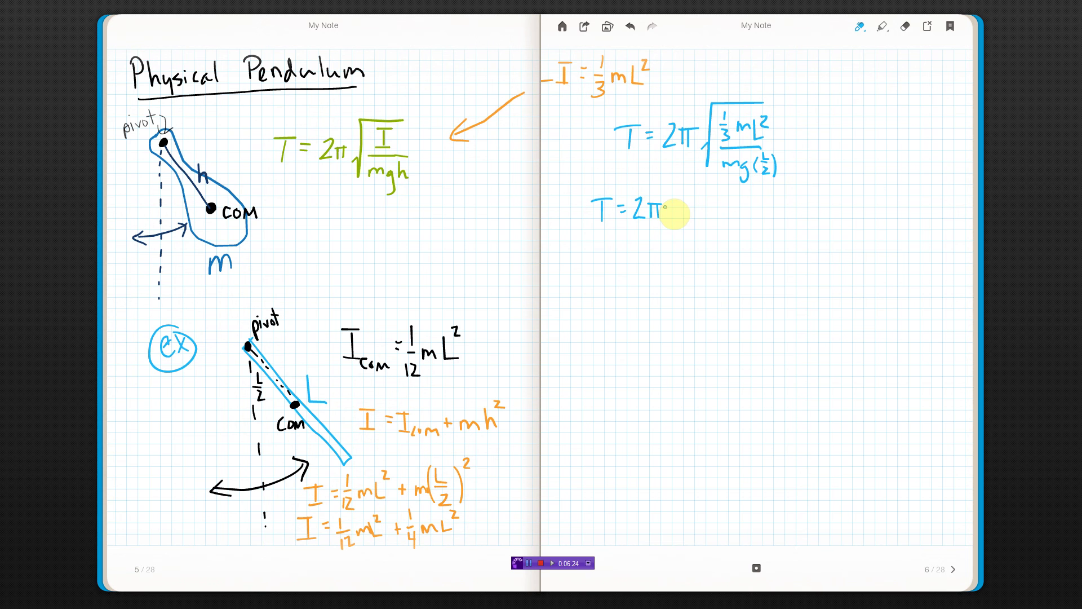
pyautogui.moveTo(666, 221)
pyautogui.mouseDown()
pyautogui.moveTo(699, 177)
pyautogui.moveTo(717, 178)
pyautogui.moveTo(694, 216)
pyautogui.moveTo(719, 220)
pyautogui.moveTo(693, 248)
pyautogui.moveTo(701, 259)
pyautogui.moveTo(717, 248)
pyautogui.moveTo(711, 268)
pyautogui.mouseUp()
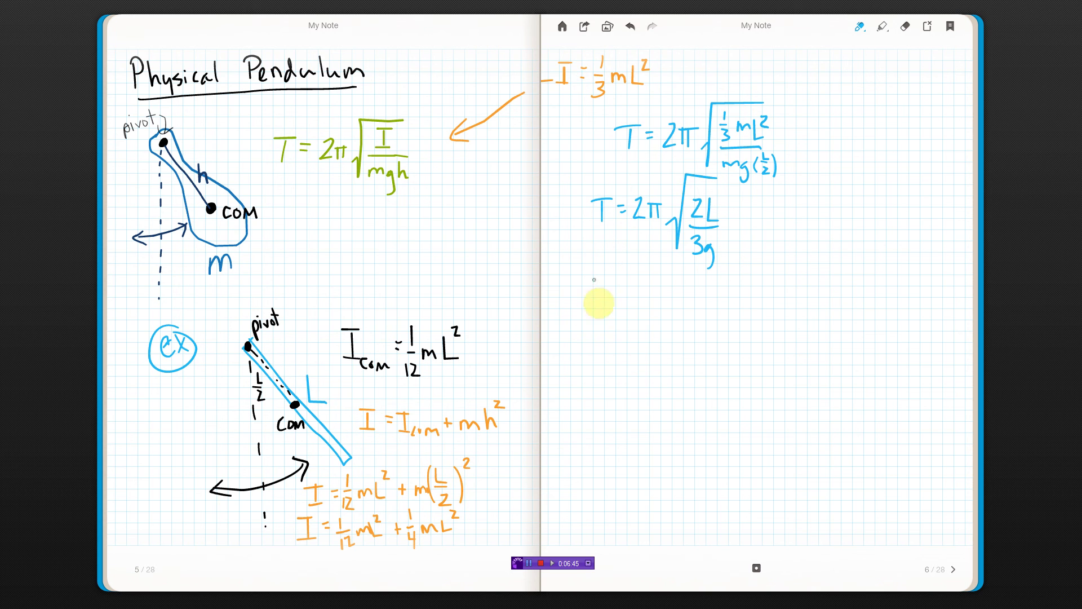
# Handwrite T² = 4π²(2L/3g) in blue below the T = 2π√(2L/3g) line.
pyautogui.moveTo(571, 285)
pyautogui.mouseDown()
pyautogui.moveTo(596, 283)
pyautogui.moveTo(584, 310)
pyautogui.moveTo(631, 286)
pyautogui.mouseUp()
pyautogui.moveTo(624, 296)
pyautogui.mouseDown()
pyautogui.moveTo(641, 282)
pyautogui.moveTo(647, 308)
pyautogui.mouseUp()
pyautogui.moveTo(660, 292)
pyautogui.mouseDown()
pyautogui.moveTo(661, 308)
pyautogui.moveTo(680, 292)
pyautogui.moveTo(689, 332)
pyautogui.mouseUp()
pyautogui.moveTo(697, 282); pyautogui.dragTo(706, 294)
pyautogui.moveTo(713, 279)
pyautogui.mouseDown()
pyautogui.moveTo(719, 294)
pyautogui.moveTo(698, 300)
pyautogui.moveTo(701, 325)
pyautogui.mouseUp()
pyautogui.moveTo(717, 318); pyautogui.dragTo(716, 340)
pyautogui.moveTo(730, 275); pyautogui.dragTo(722, 337)
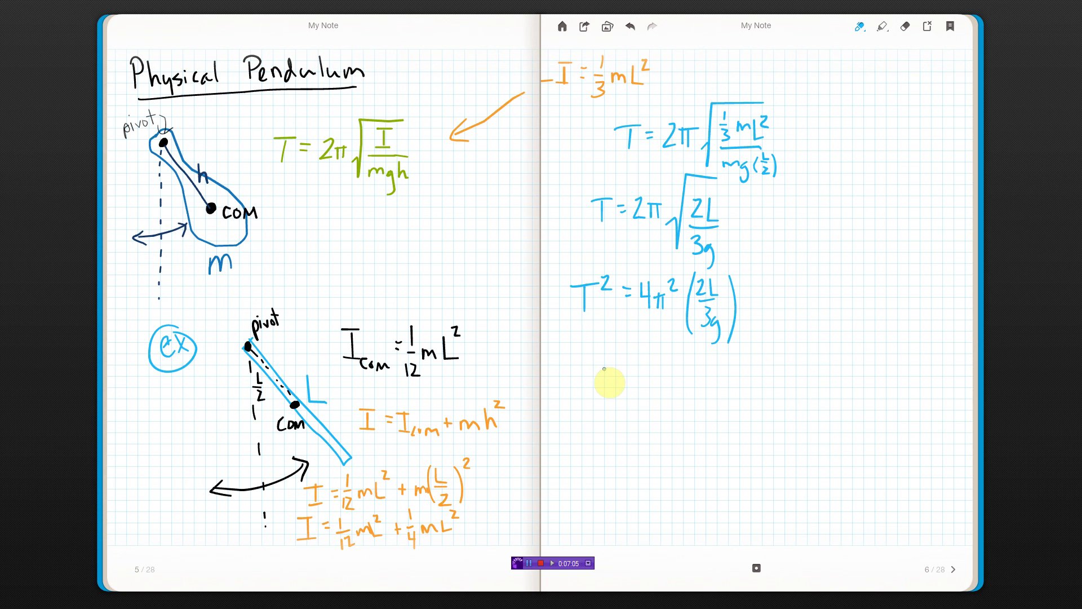
# Write g = 8π²L over a fraction bar with 3T² beneath, below the squared equation.
pyautogui.moveTo(594, 382); pyautogui.dragTo(591, 410)
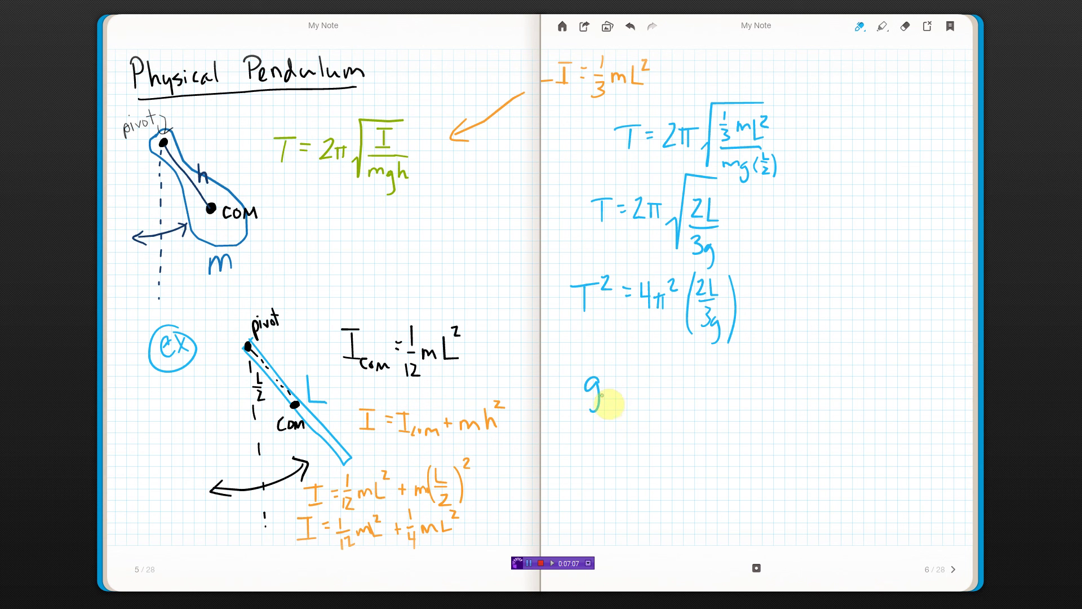
pyautogui.moveTo(622, 378); pyautogui.dragTo(623, 379)
pyautogui.moveTo(612, 389); pyautogui.dragTo(623, 389)
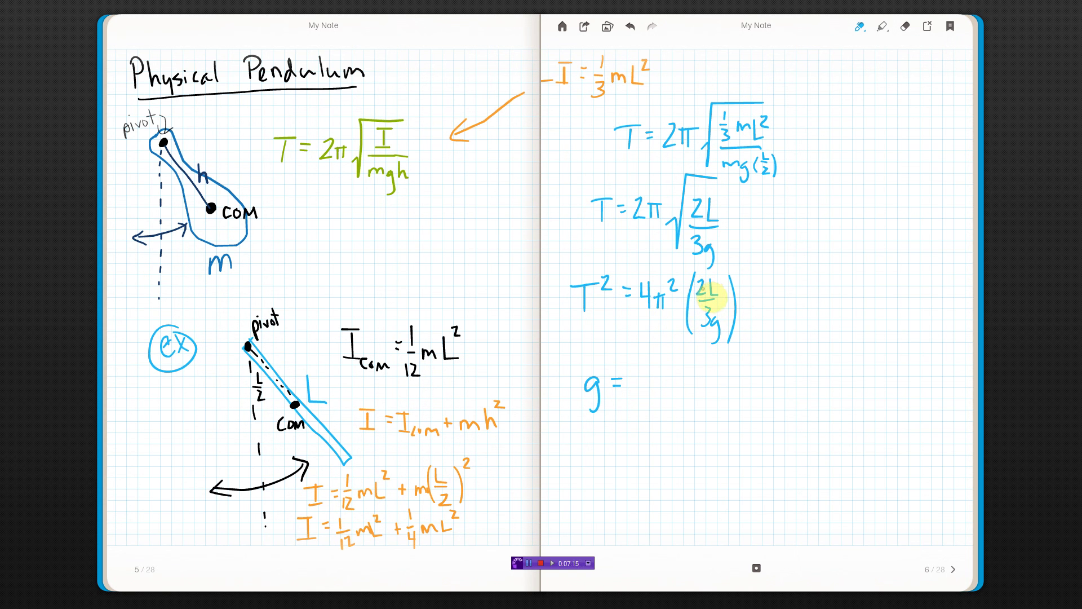
pyautogui.moveTo(648, 364); pyautogui.dragTo(647, 367)
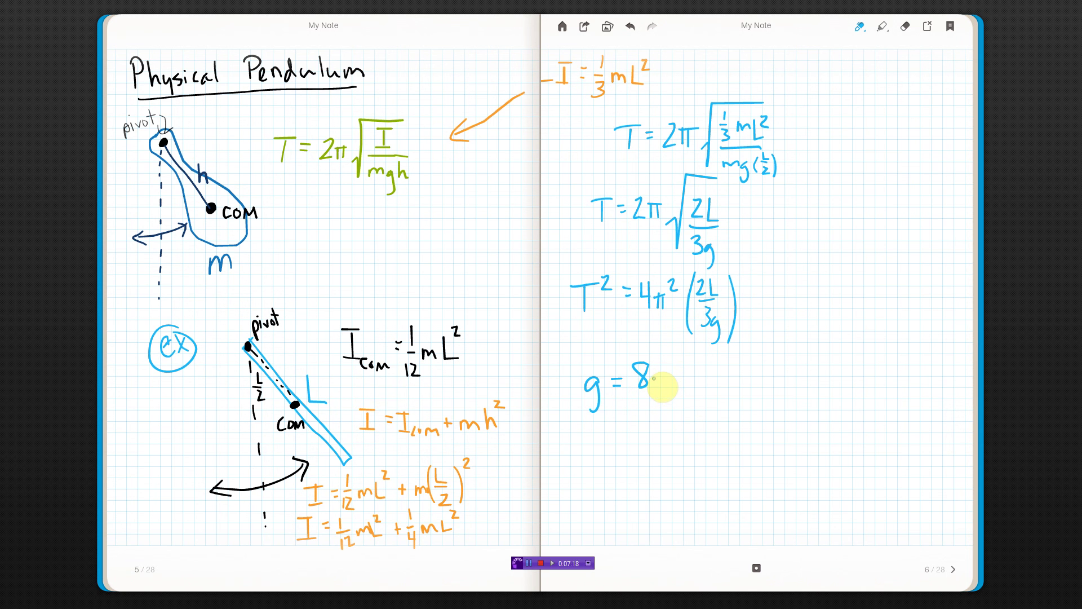
pyautogui.moveTo(659, 373)
pyautogui.mouseDown()
pyautogui.moveTo(653, 389)
pyautogui.moveTo(680, 369)
pyautogui.moveTo(700, 388)
pyautogui.mouseUp()
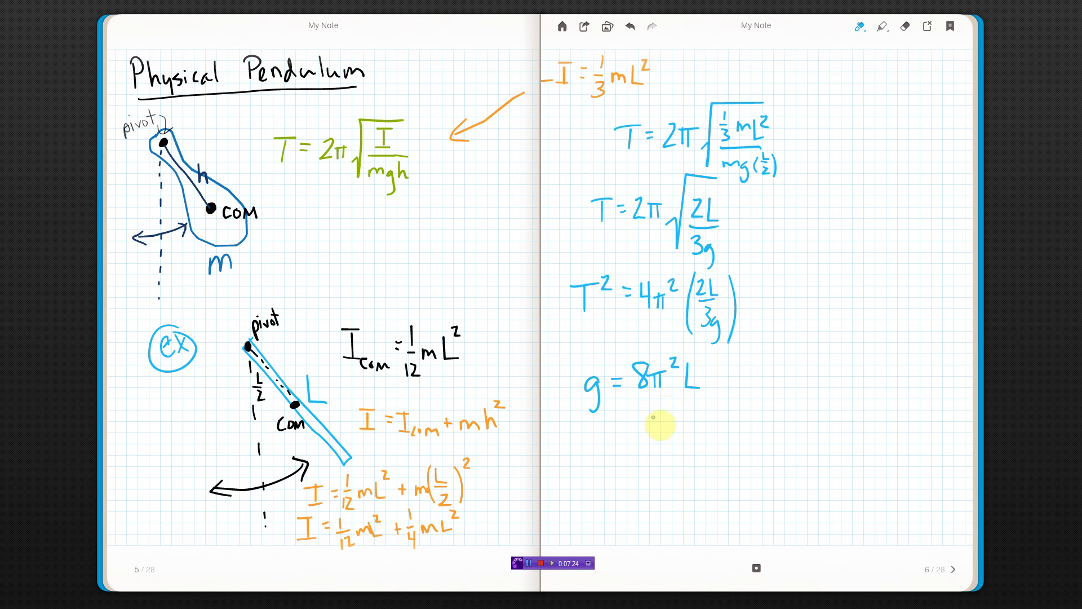
pyautogui.moveTo(633, 401)
pyautogui.mouseDown()
pyautogui.moveTo(691, 400)
pyautogui.moveTo(653, 413)
pyautogui.moveTo(645, 433)
pyautogui.mouseUp()
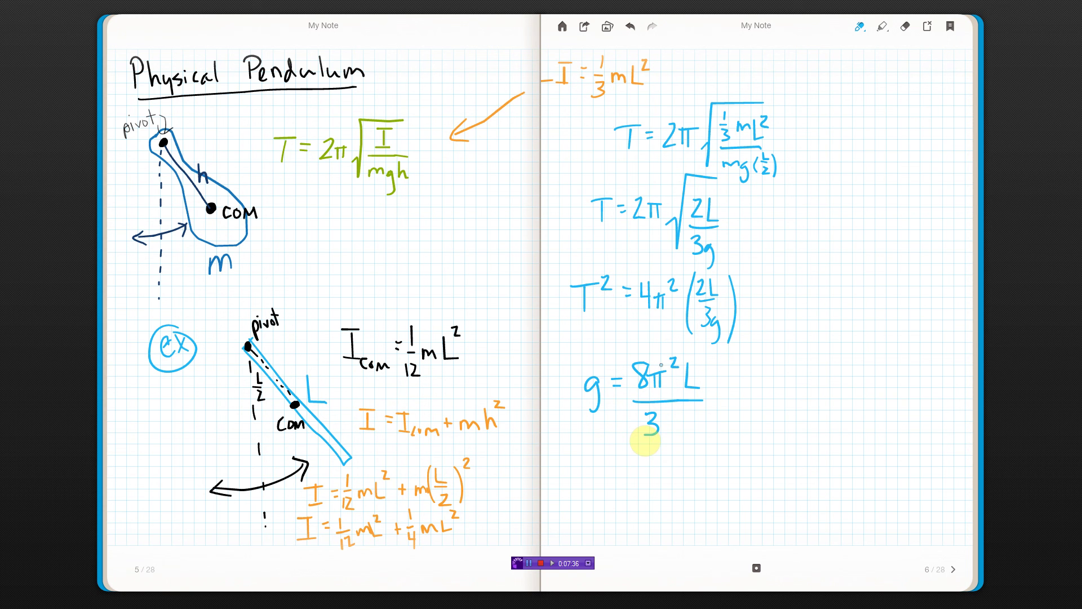
pyautogui.moveTo(673, 409)
pyautogui.mouseDown()
pyautogui.moveTo(672, 430)
pyautogui.moveTo(696, 414)
pyautogui.moveTo(683, 407)
pyautogui.mouseUp()
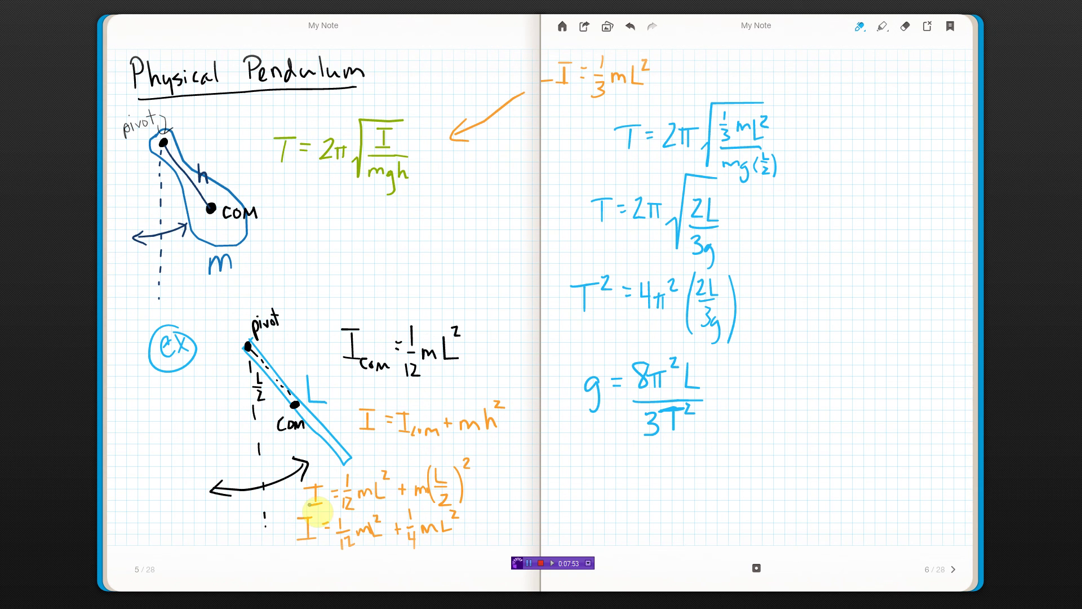
pyautogui.click(262, 539)
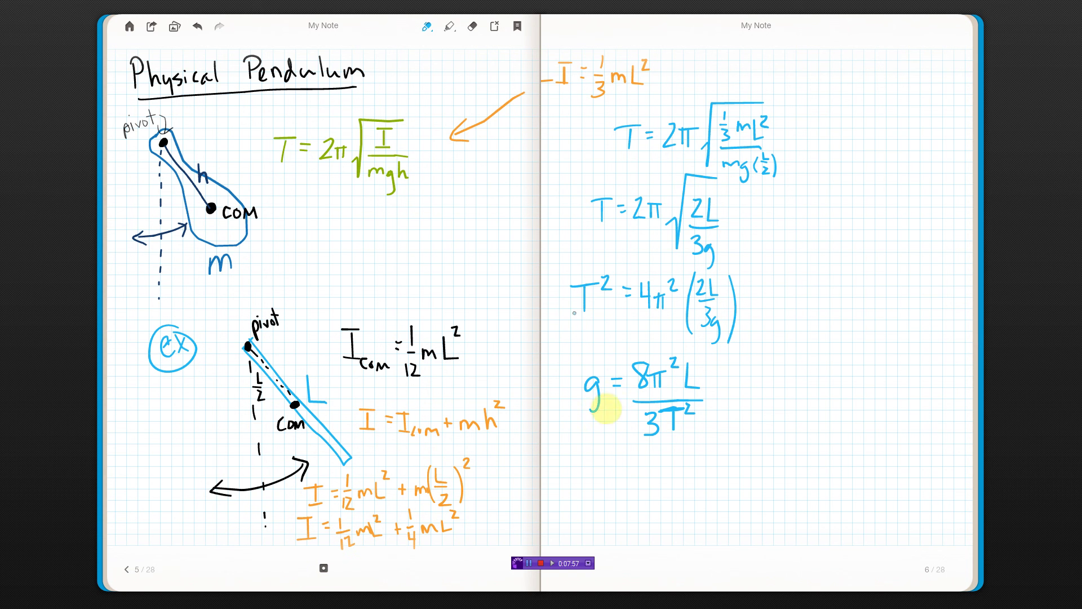
pyautogui.click(671, 422)
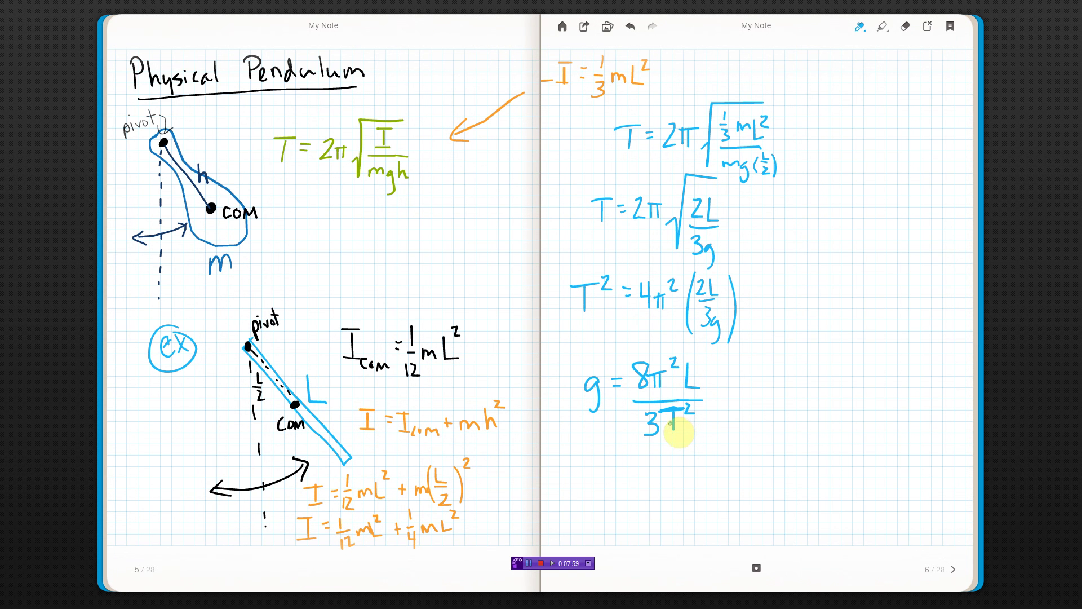